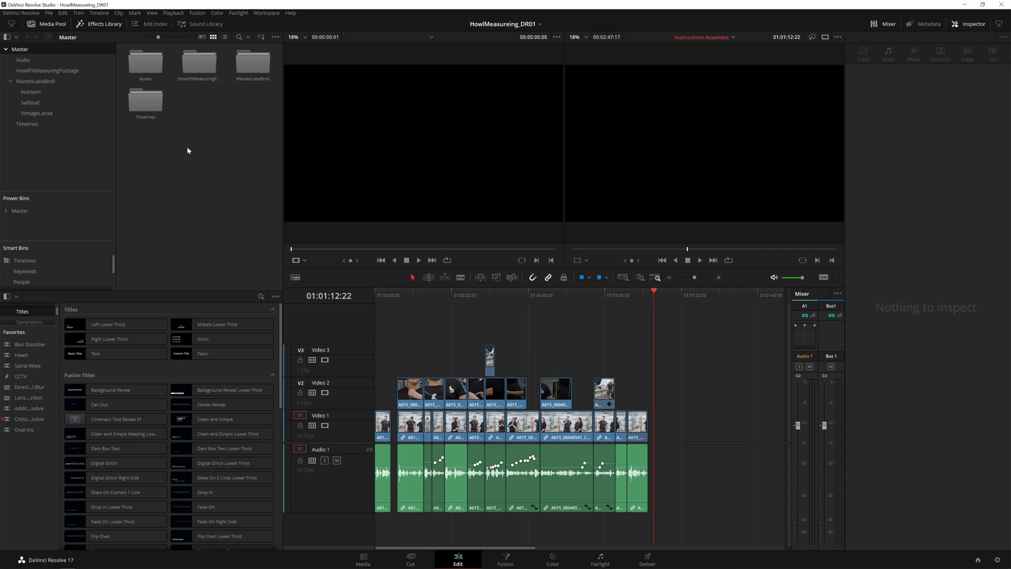
Move the Audio bin to third place in Master and display the HowlFXMeasuringFootage clips in metadata view
drag(147, 60, 228, 64)
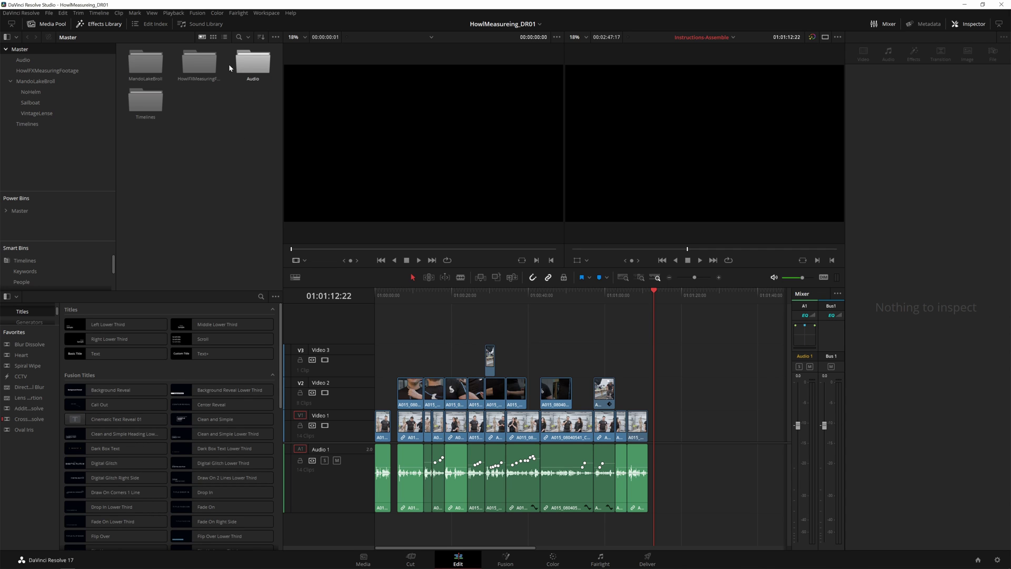
double_click(199, 62)
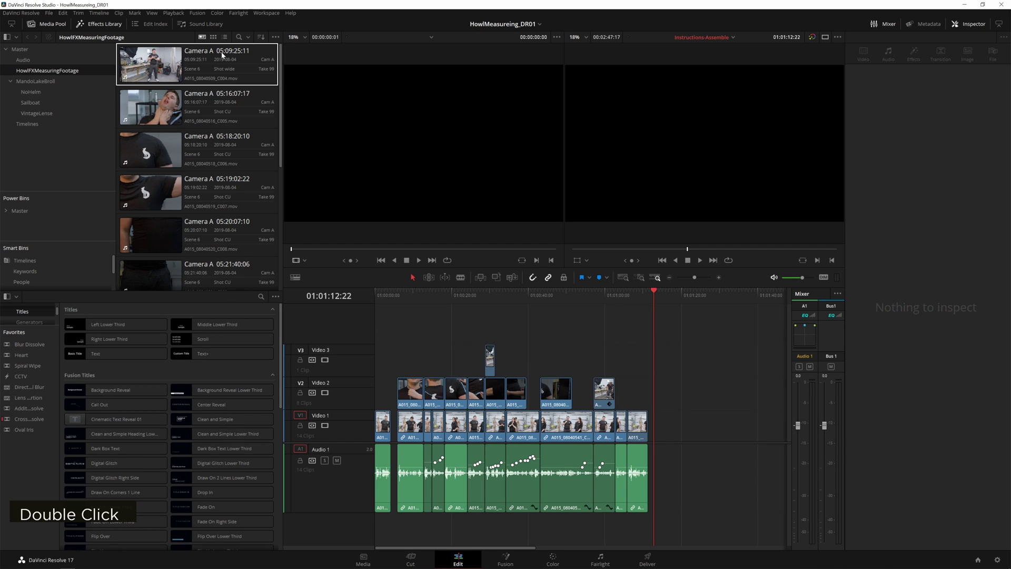
click(156, 120)
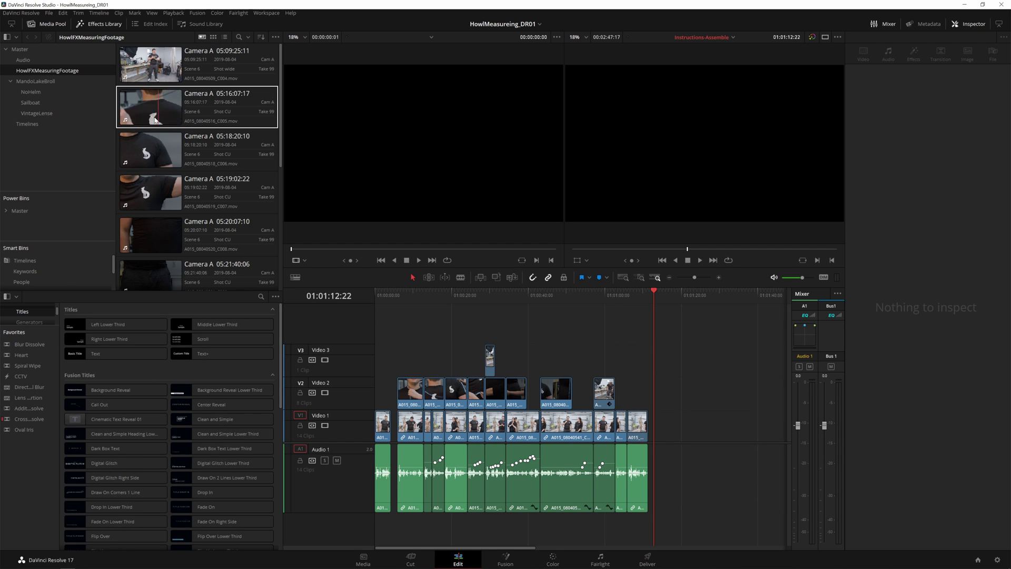
click(224, 37)
click(213, 38)
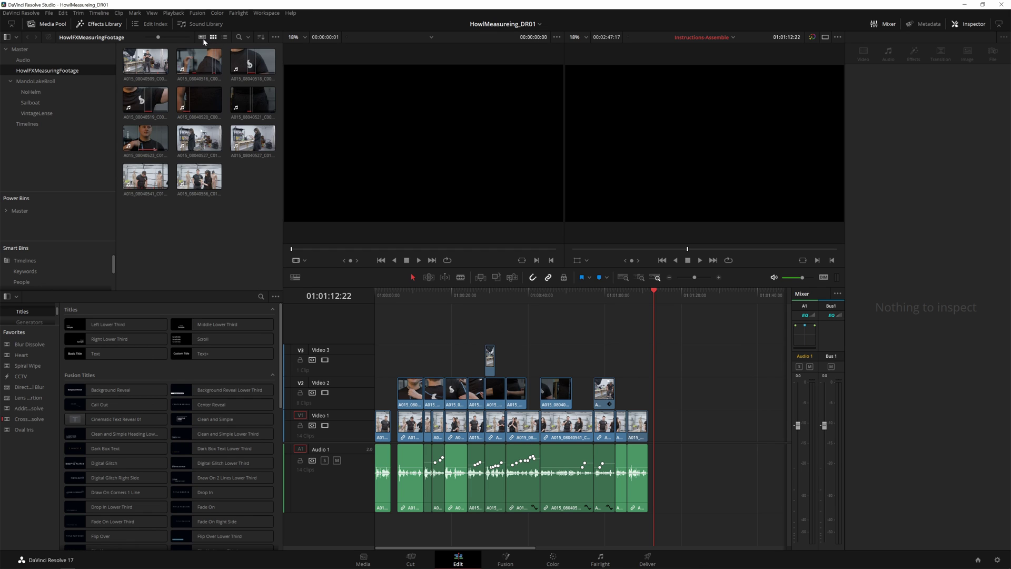
click(202, 38)
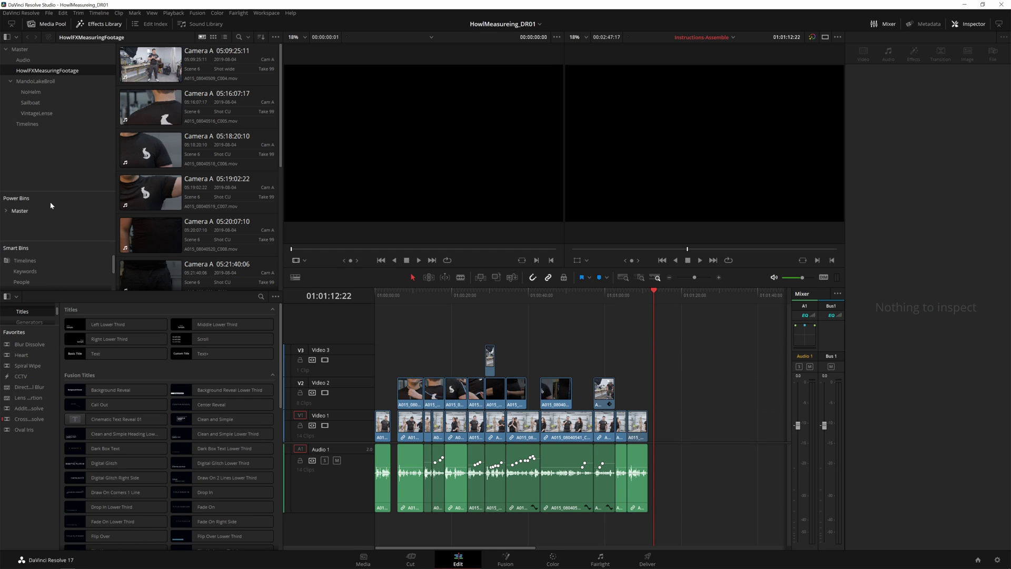
Enlarge the Smart Bins area of the media pool's bin list
scroll(34, 257, down, 2)
scroll(34, 257, up, 2)
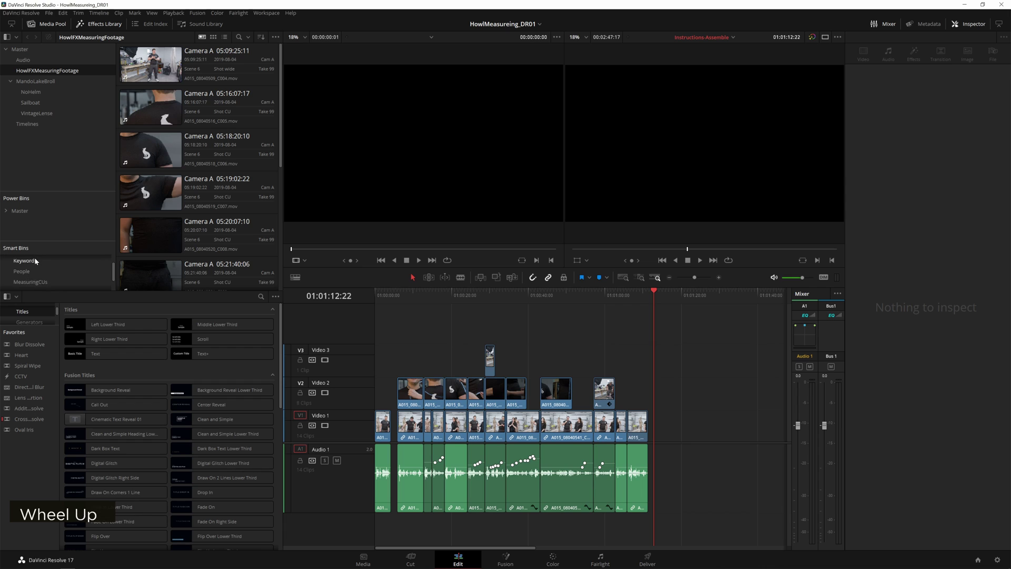
drag(53, 240, 50, 195)
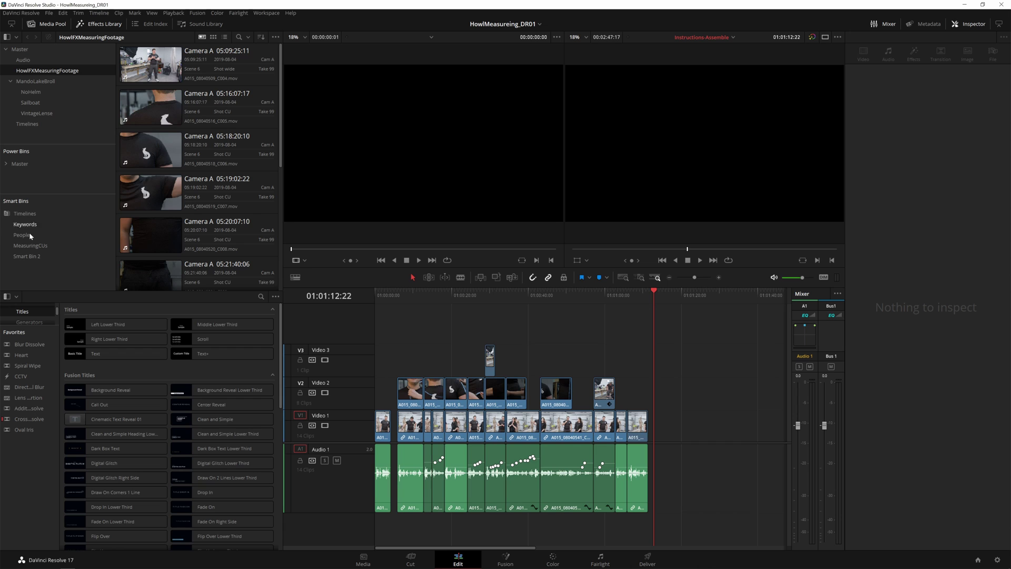
Open the MeasuringCUs smart bin and display its clips in thumbnail view
click(41, 245)
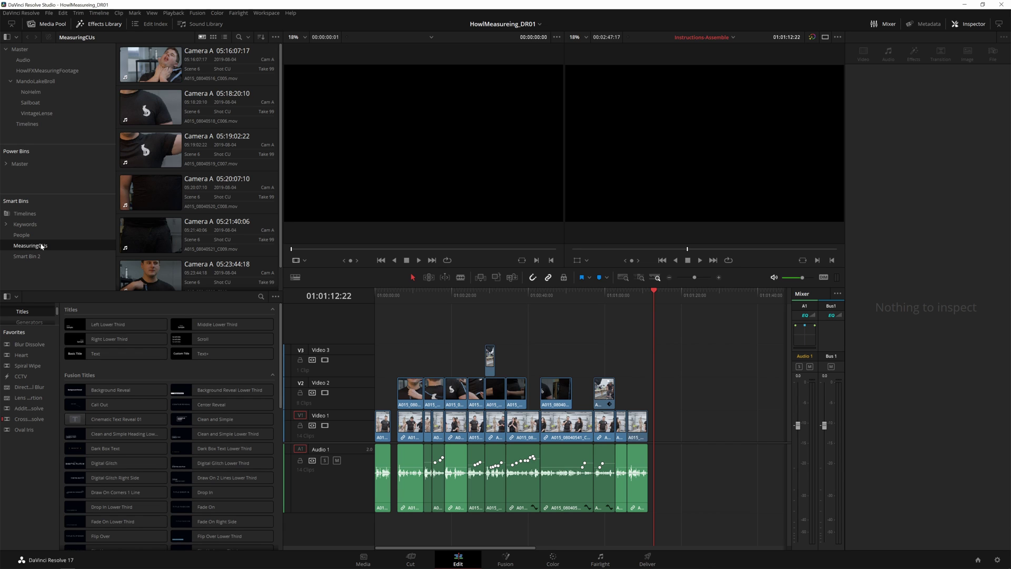
scroll(200, 158, down, 2)
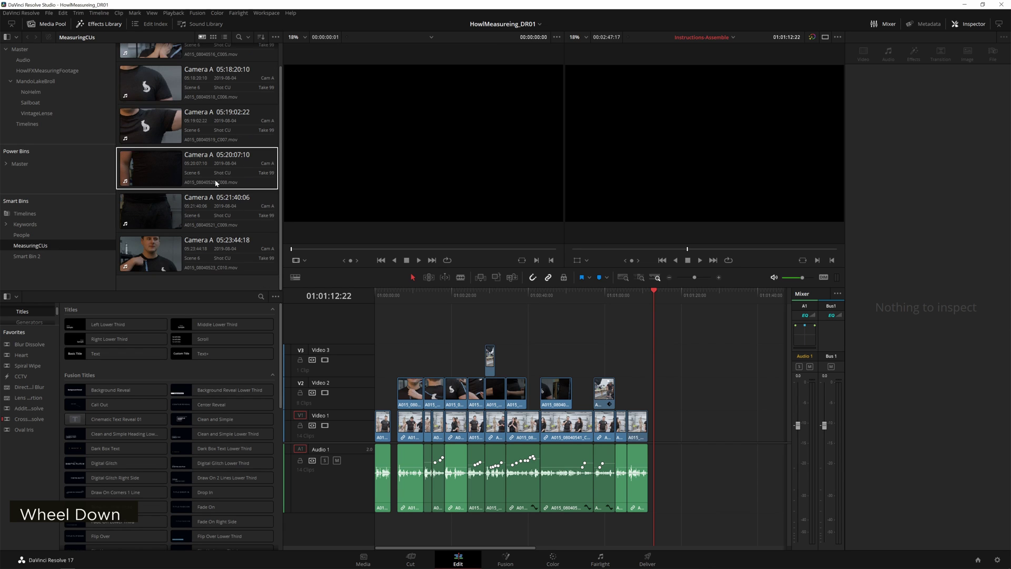
scroll(200, 174, up, 2)
click(212, 37)
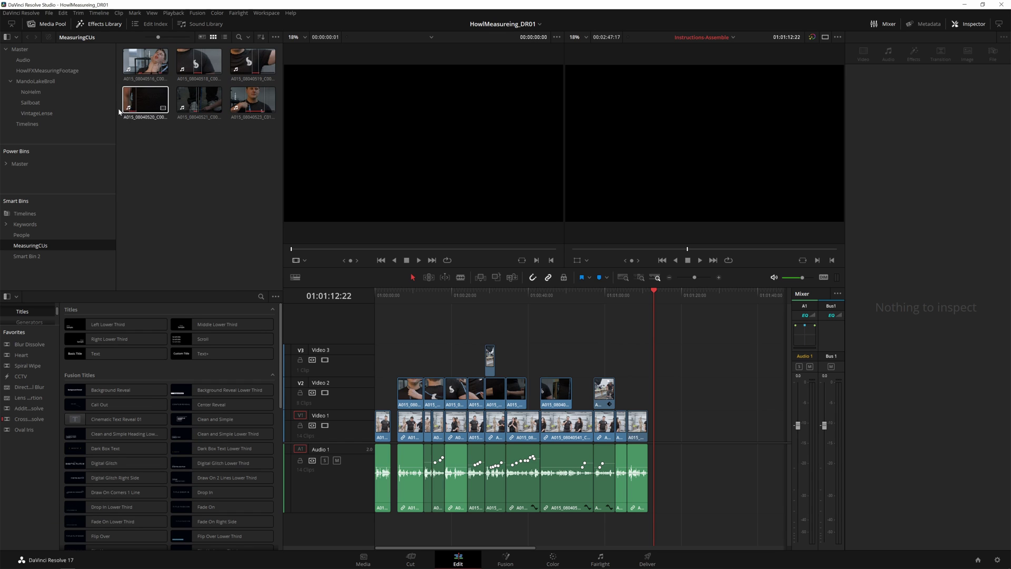
Compare the clips in the HowlFXMeasuringFootage bin with those in the MeasuringCUs smart bin
click(61, 73)
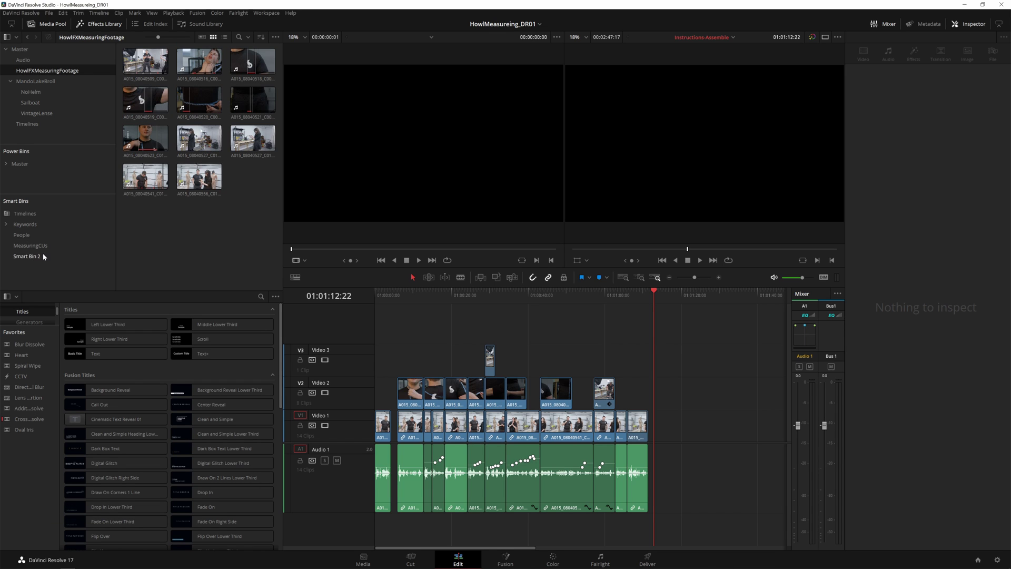
click(30, 245)
click(29, 246)
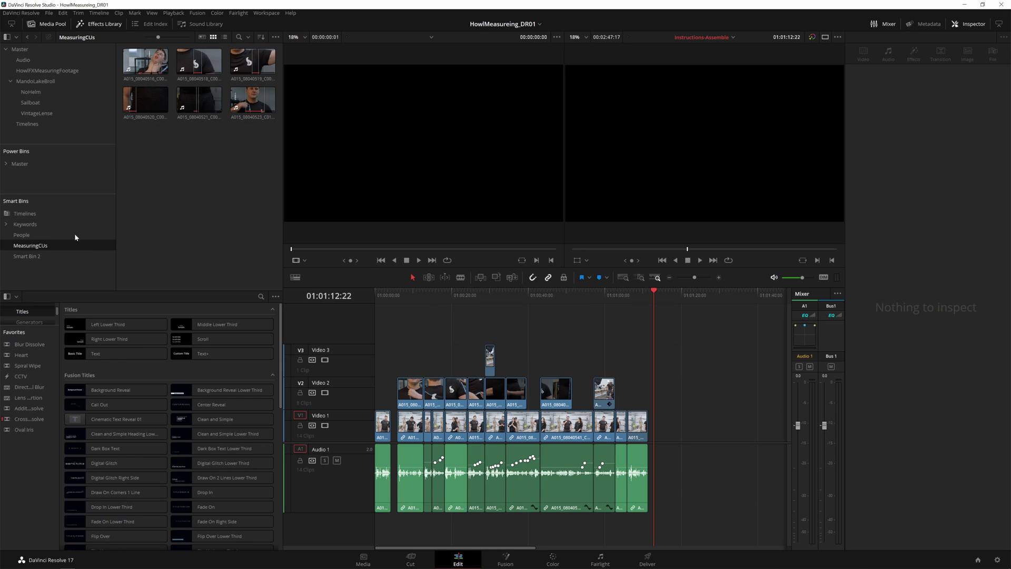
Start a new smart bin and try an Audio Channels rule with the values 2, 1 and 5
right_click(43, 267)
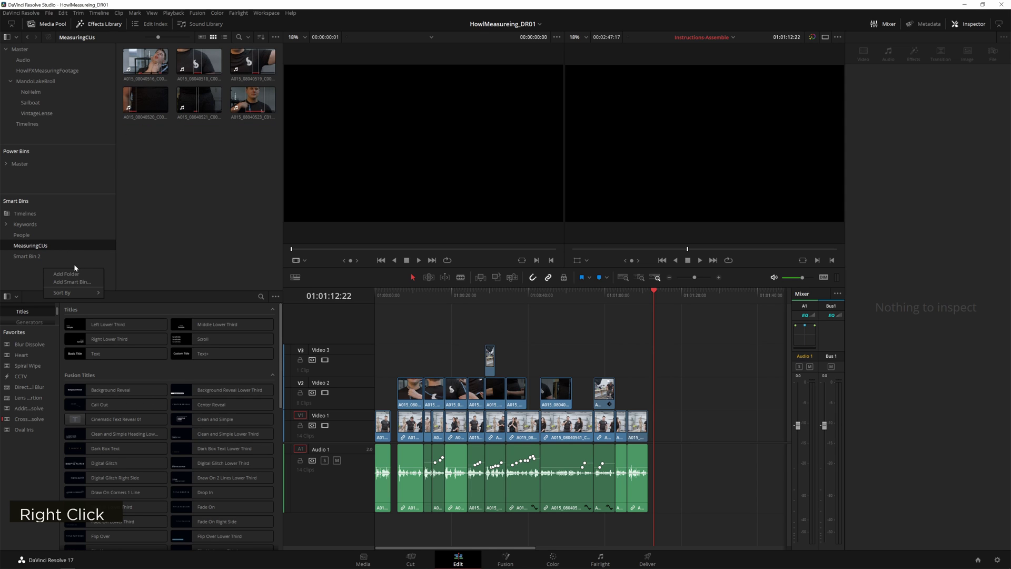
click(94, 283)
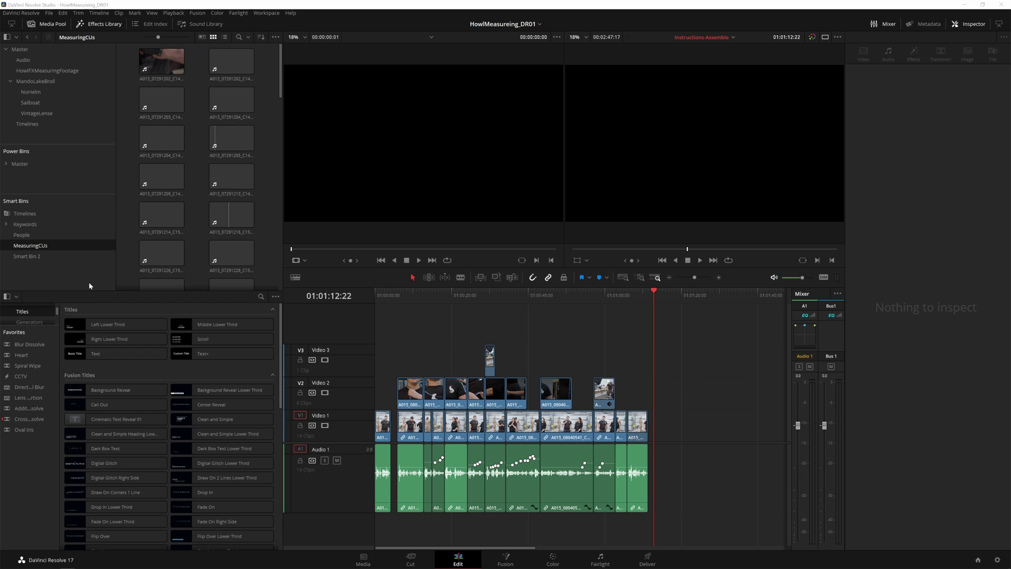
double_click(459, 286)
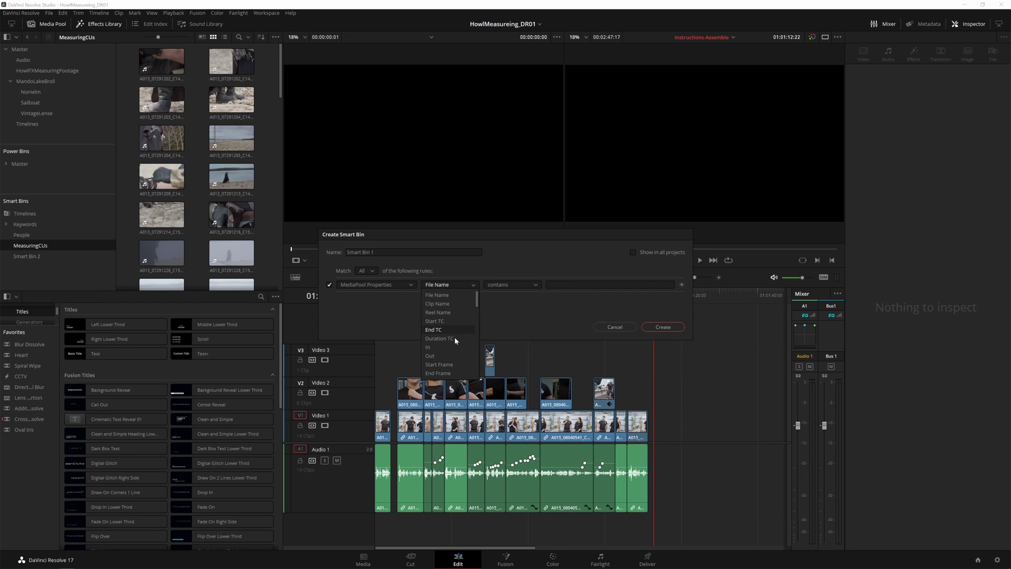
scroll(454, 337, down, 2)
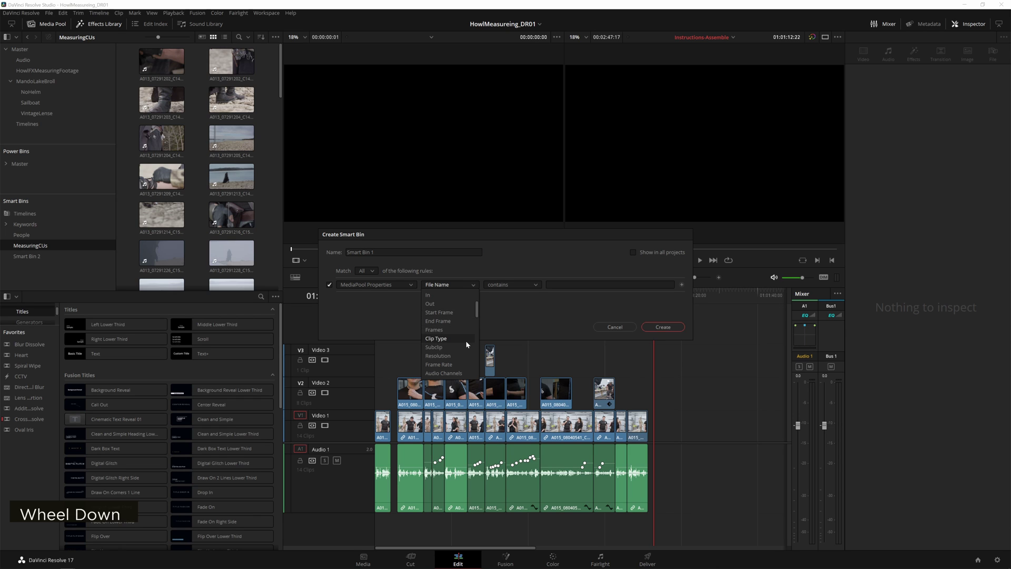
click(443, 372)
text(2)
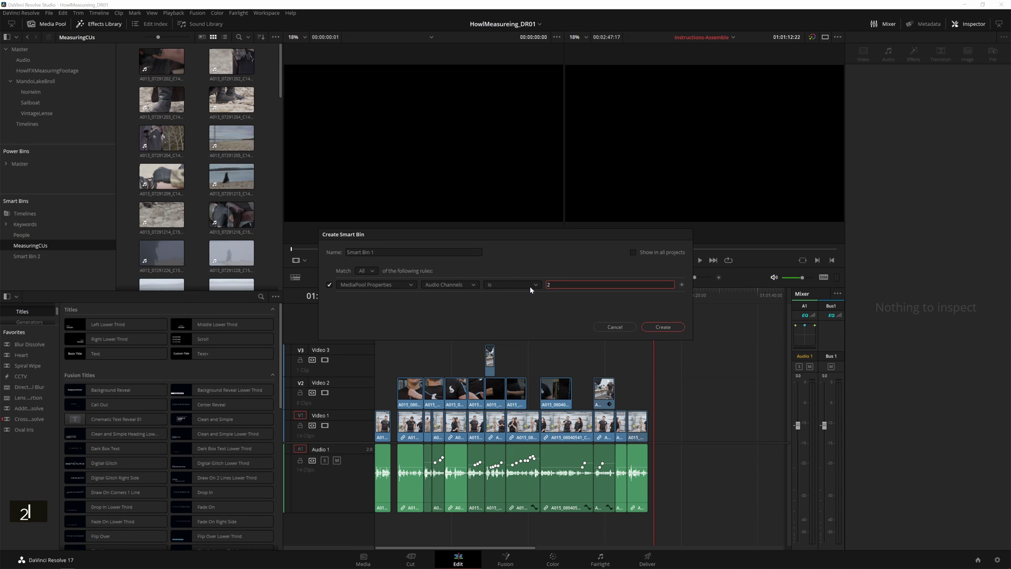
key(BackSpace)
text(1)
key(BackSpace)
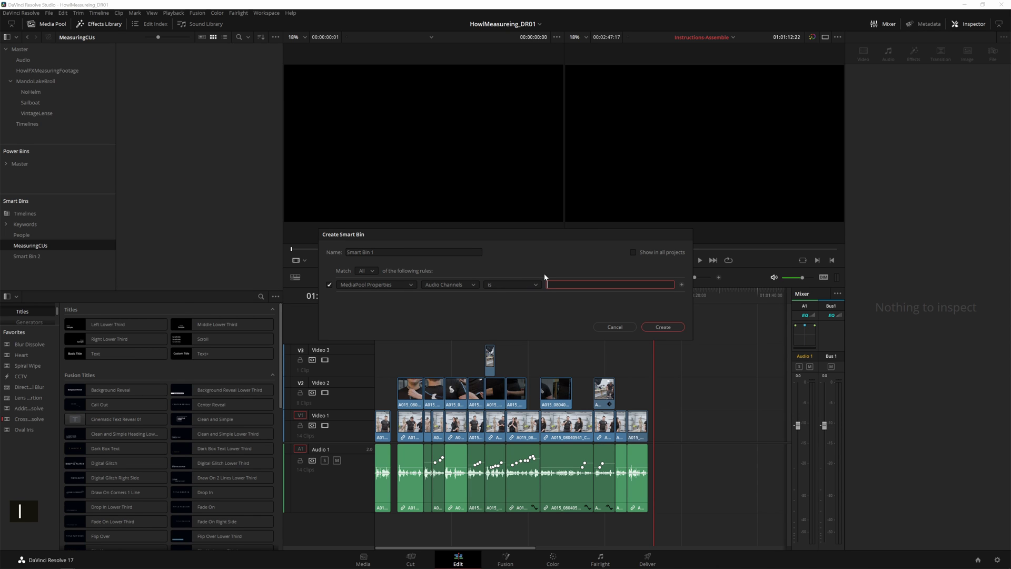
text(5)
key(BackSpace)
Change the smart bin rule to Frame Rate, try 30, and settle on 23.976
click(449, 284)
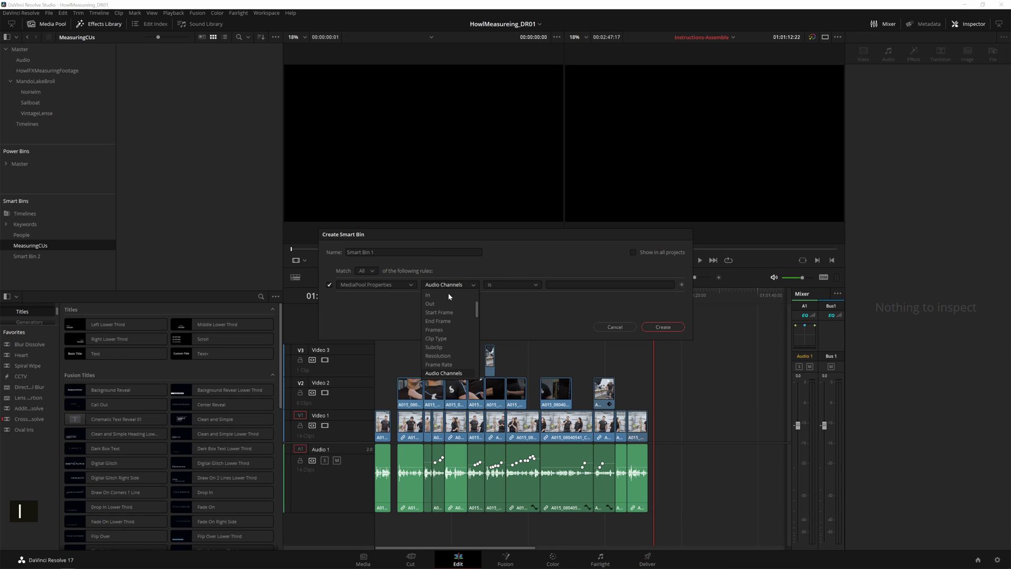
scroll(450, 339, down, 2)
click(450, 339)
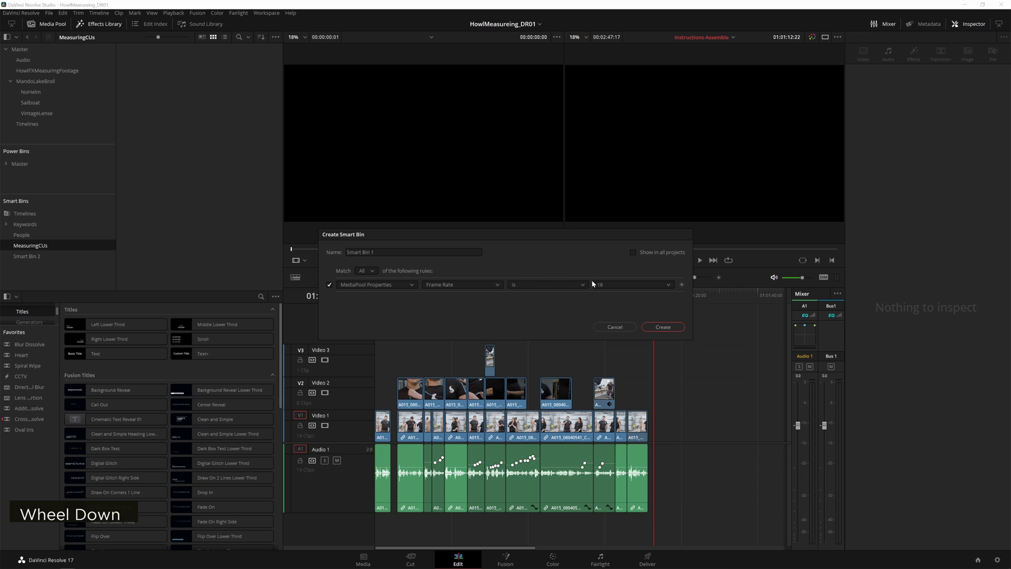
click(614, 283)
click(622, 313)
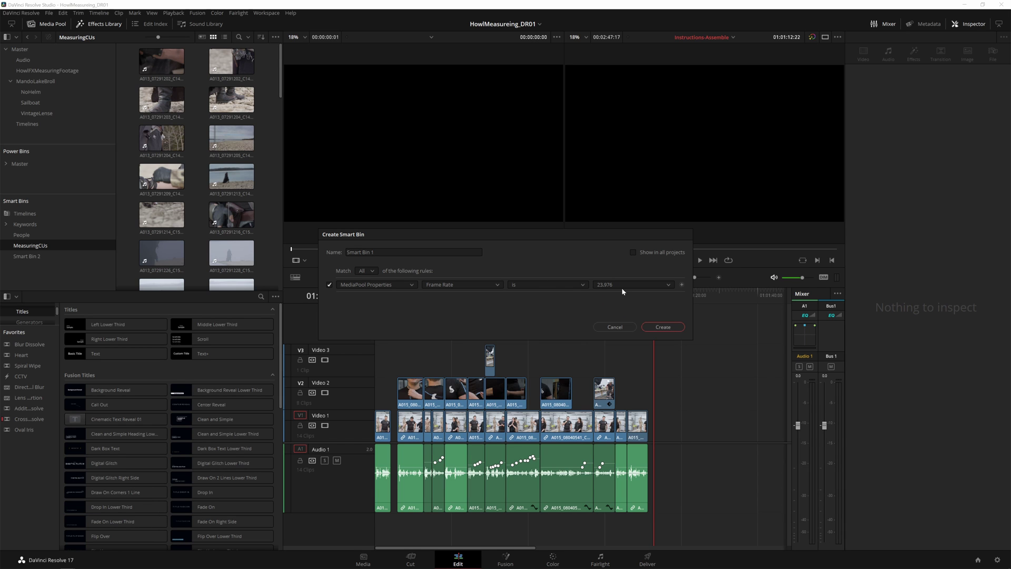
click(620, 286)
click(612, 346)
click(617, 284)
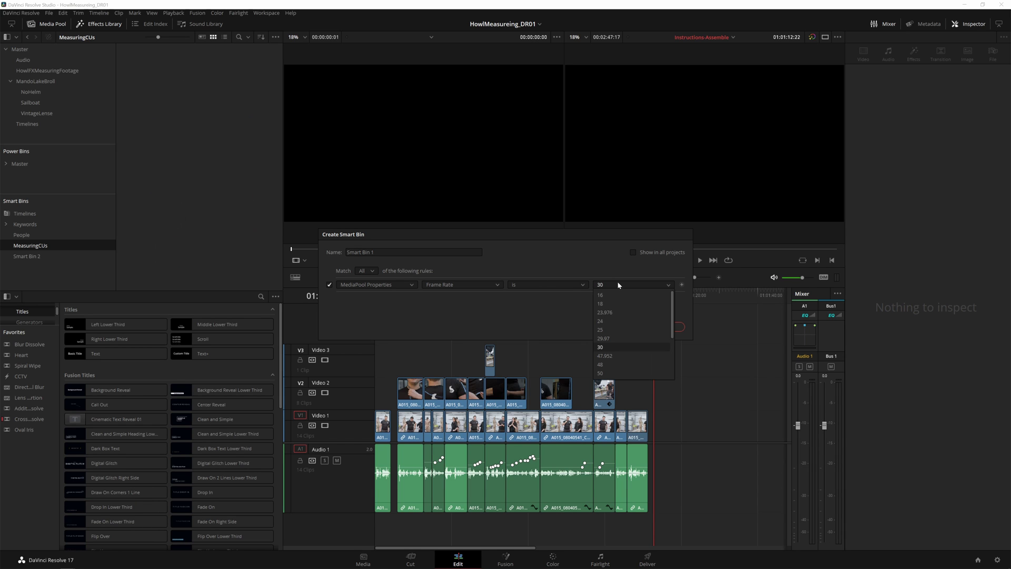
click(615, 312)
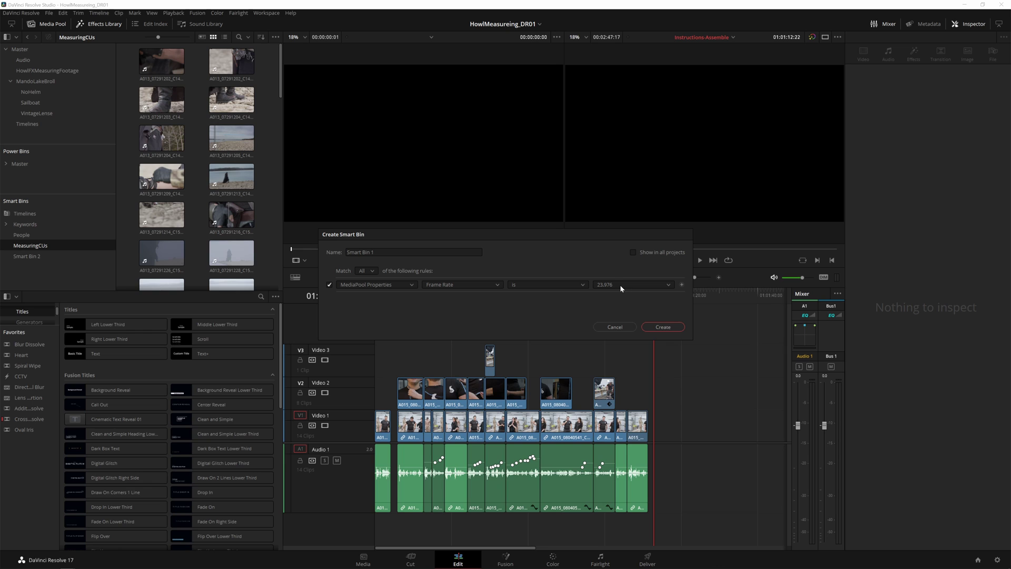
Add a second rule from Metadata - Clip Details that matches a Resolution of 3840 x 2160
click(681, 285)
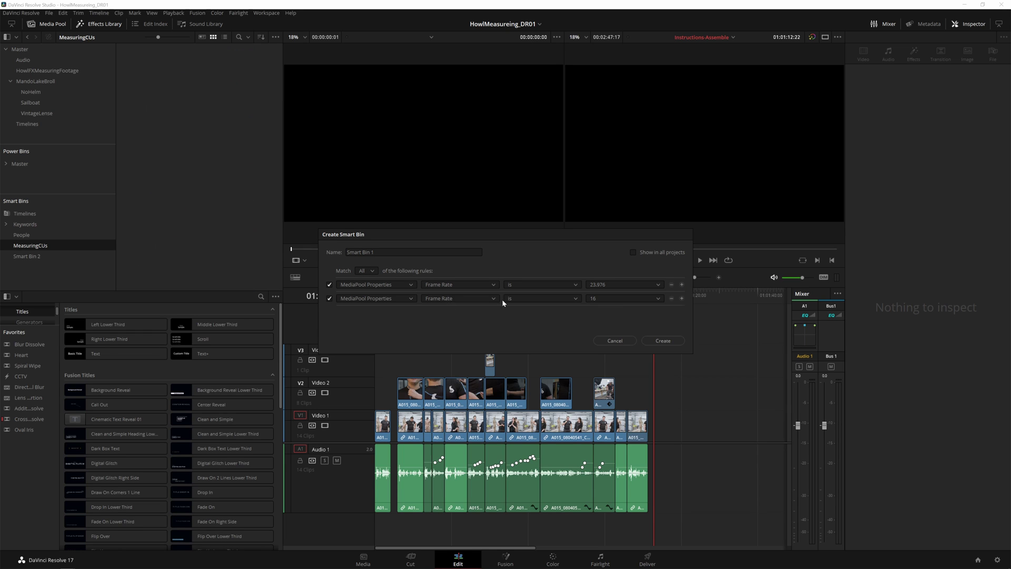
click(400, 298)
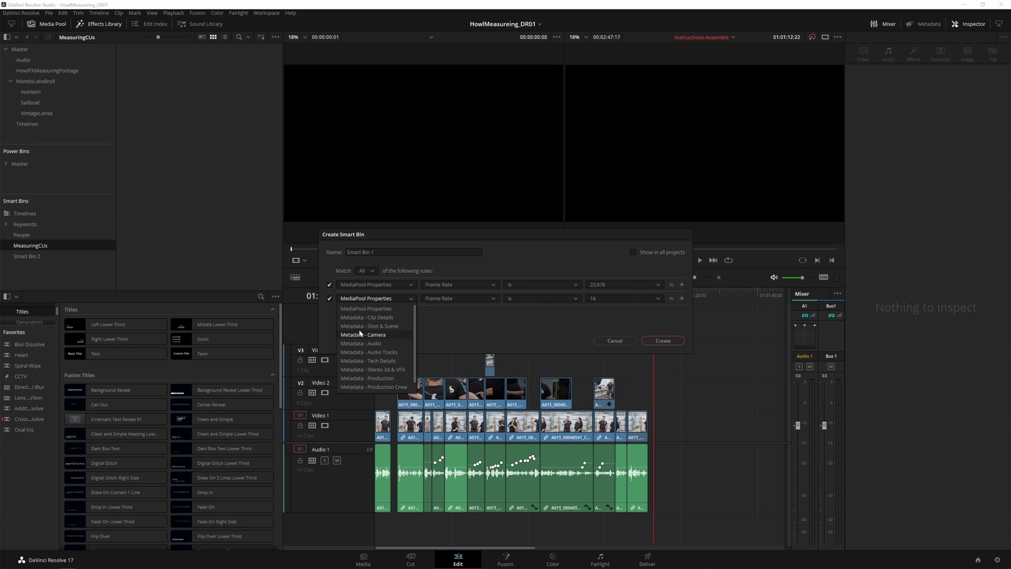
click(395, 308)
double_click(441, 299)
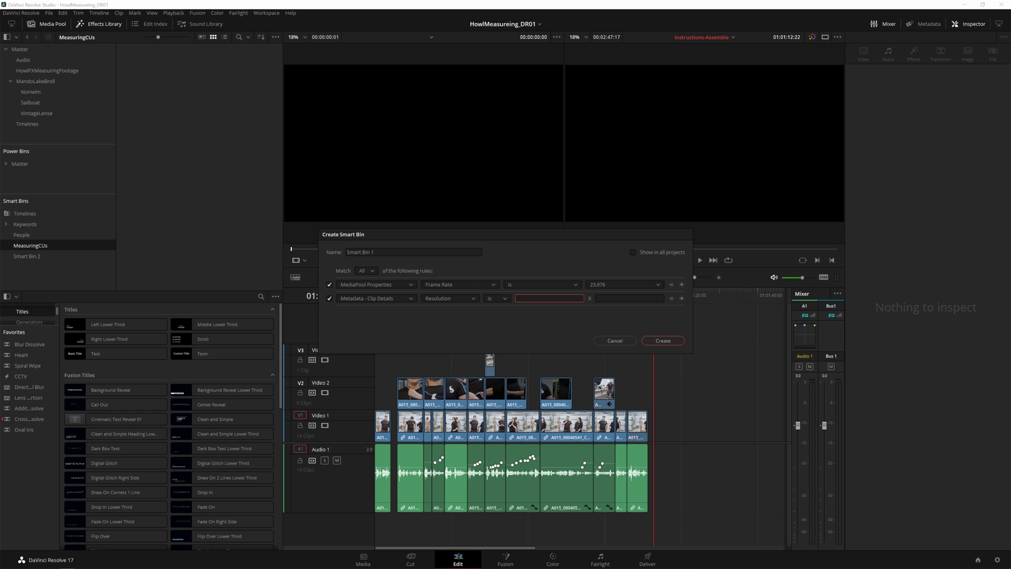
text(3840)
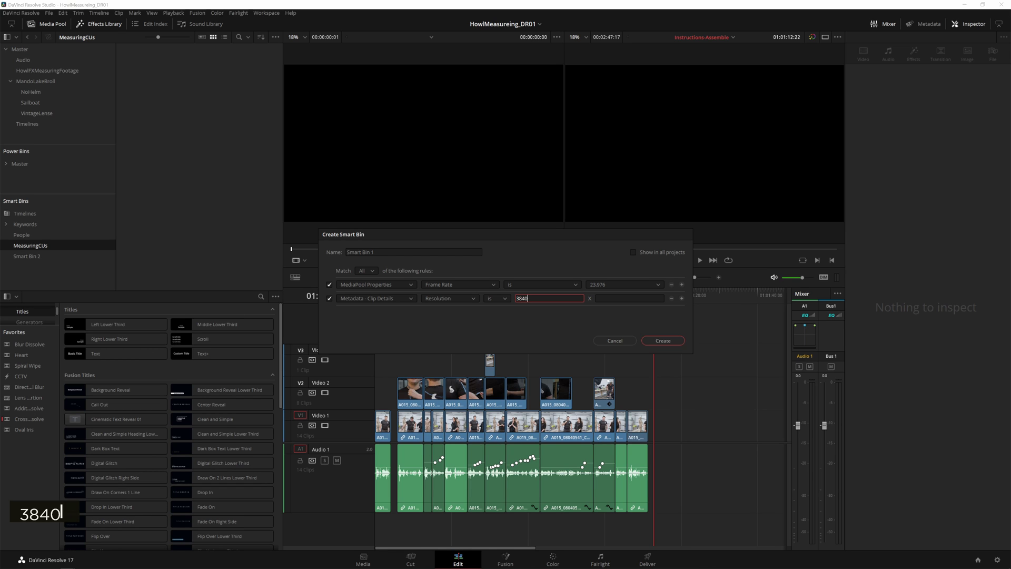
key(Tab)
text(2160)
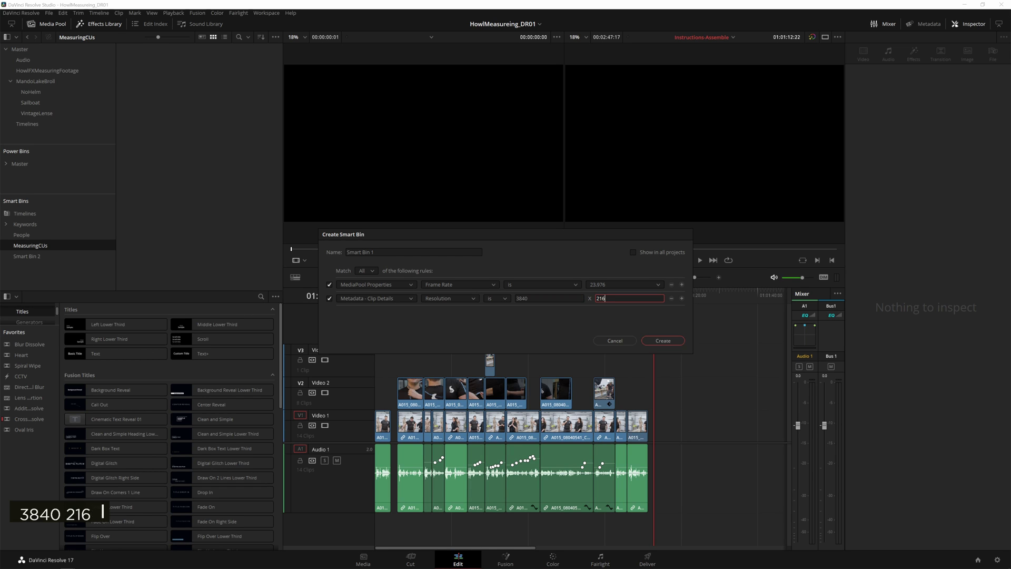
Switch the resolution rule's condition to "is not" and cancel the creation of the smart bin
click(497, 298)
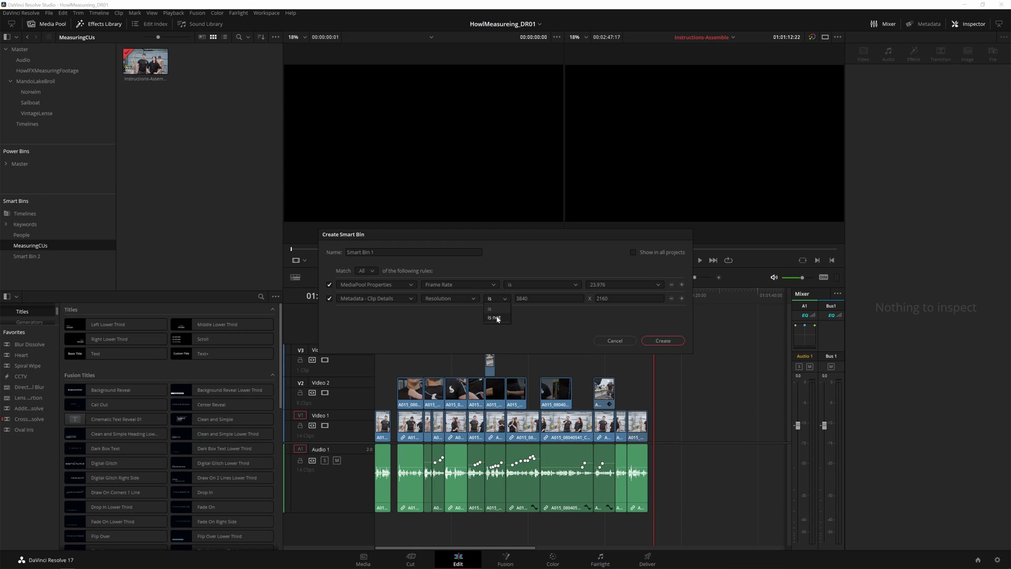
click(495, 318)
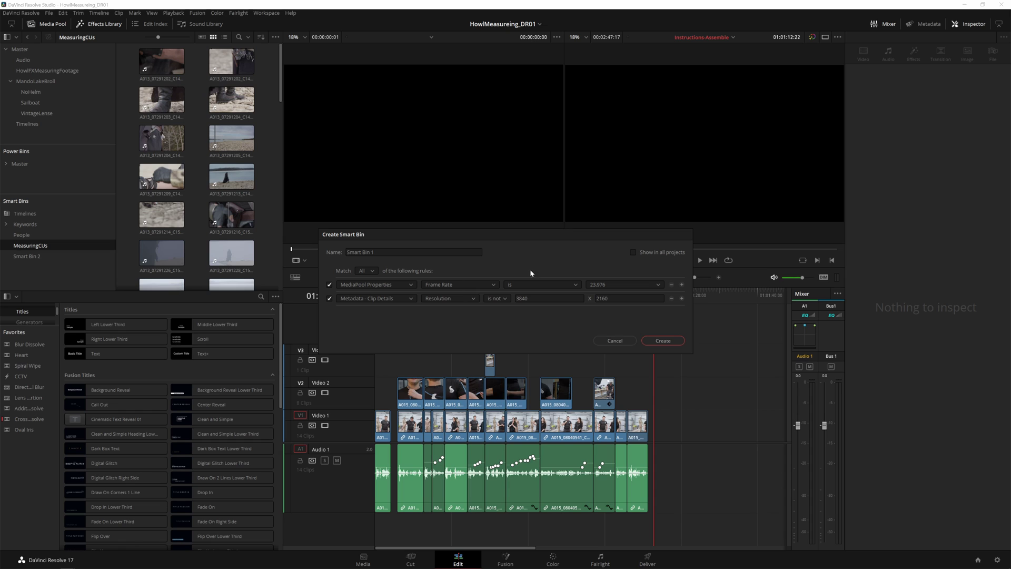
click(611, 341)
Open the HowlFXMeasuringFootage bin from Master in its own window and move that window aside
click(20, 49)
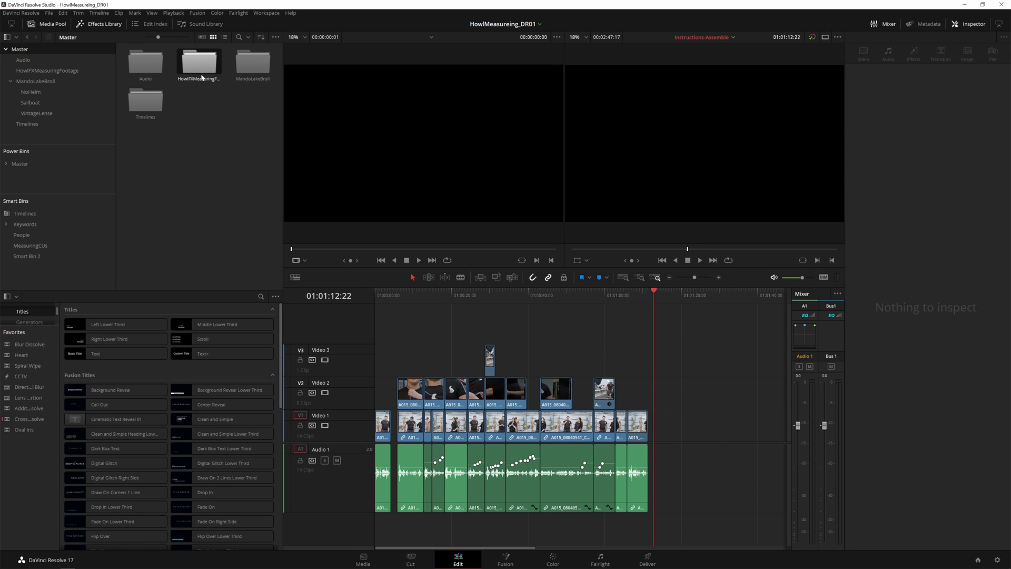
right_click(201, 78)
click(239, 144)
drag(489, 178, 6, 170)
key(alt+Tab)
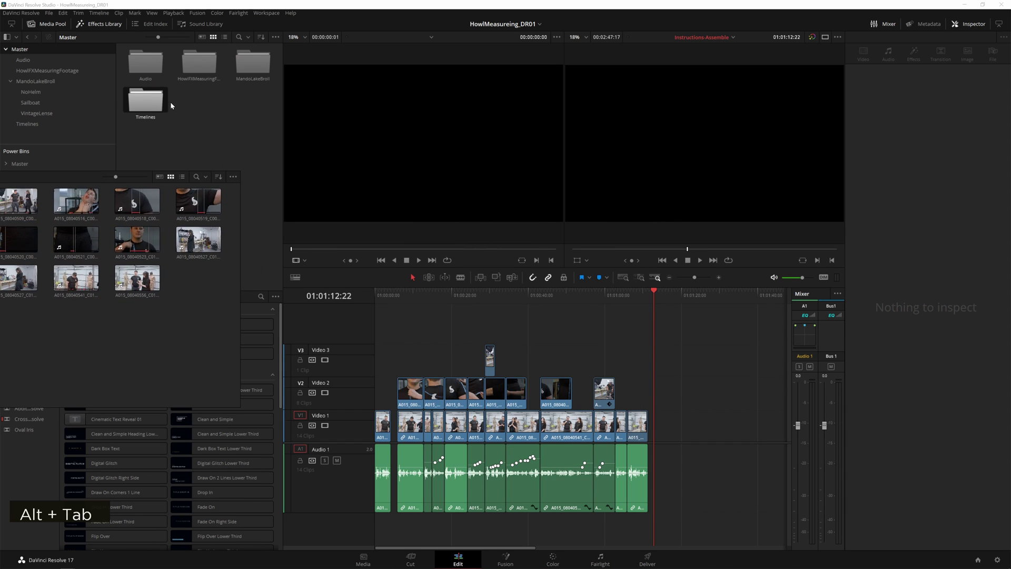
Open the Timelines bin in its own window, move it over the viewers, and show its bin list
right_click(157, 108)
click(228, 177)
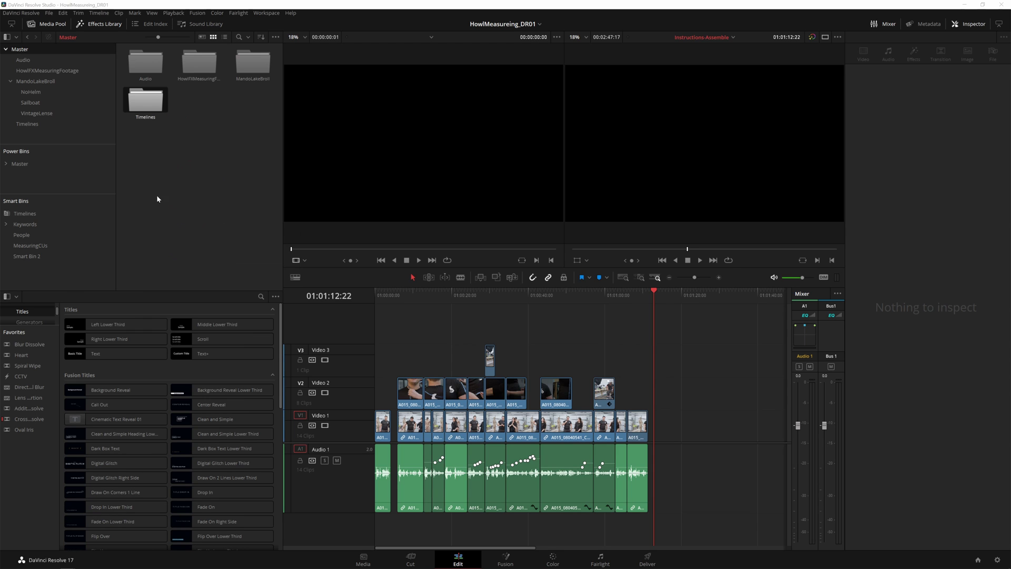
drag(517, 173, 647, 173)
click(464, 174)
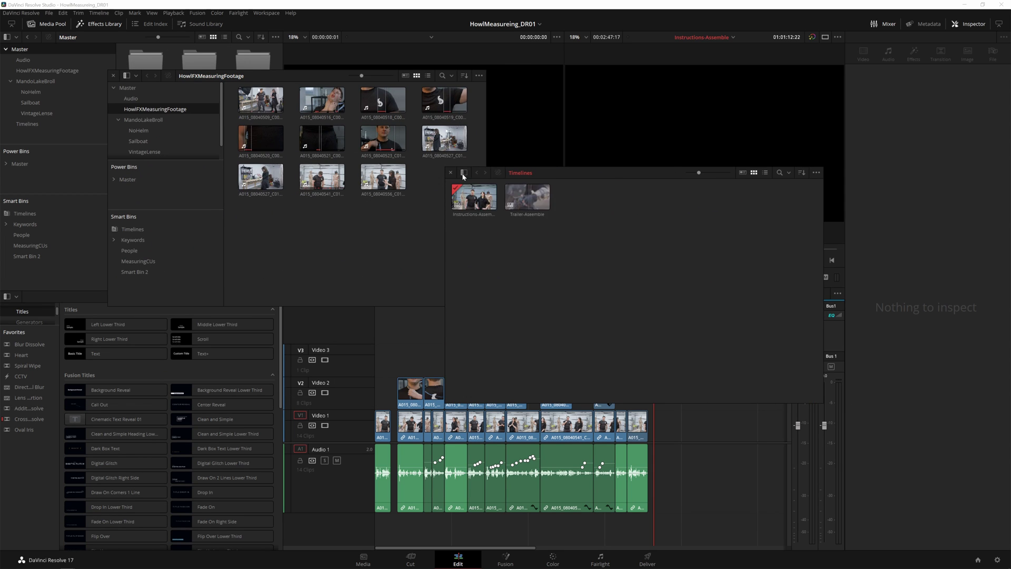
click(463, 173)
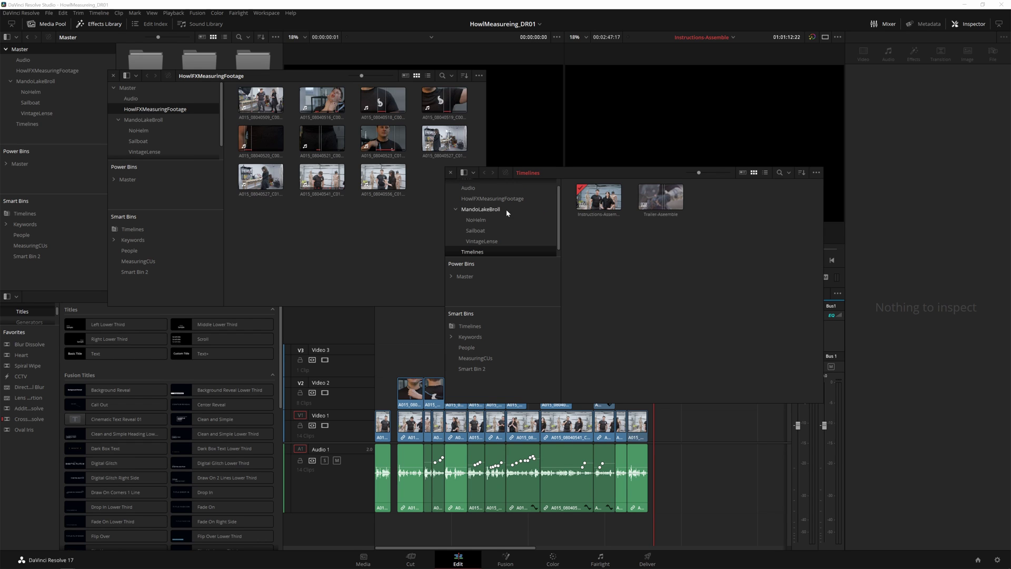
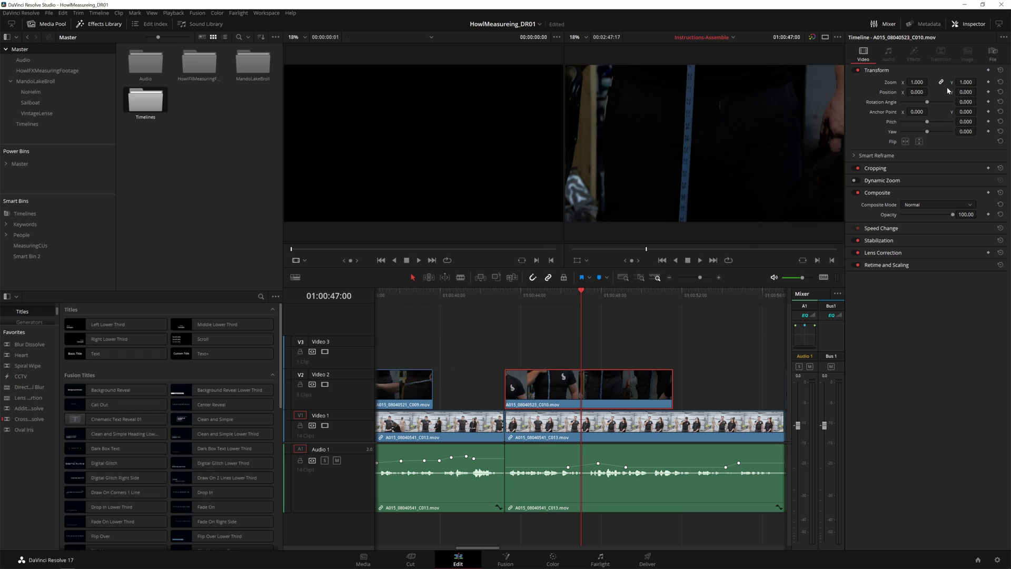
Animate the A015_08040523_C010 clip's zoom between two keyframes, spread them apart on its keyframe track, and show its curve editor
click(988, 82)
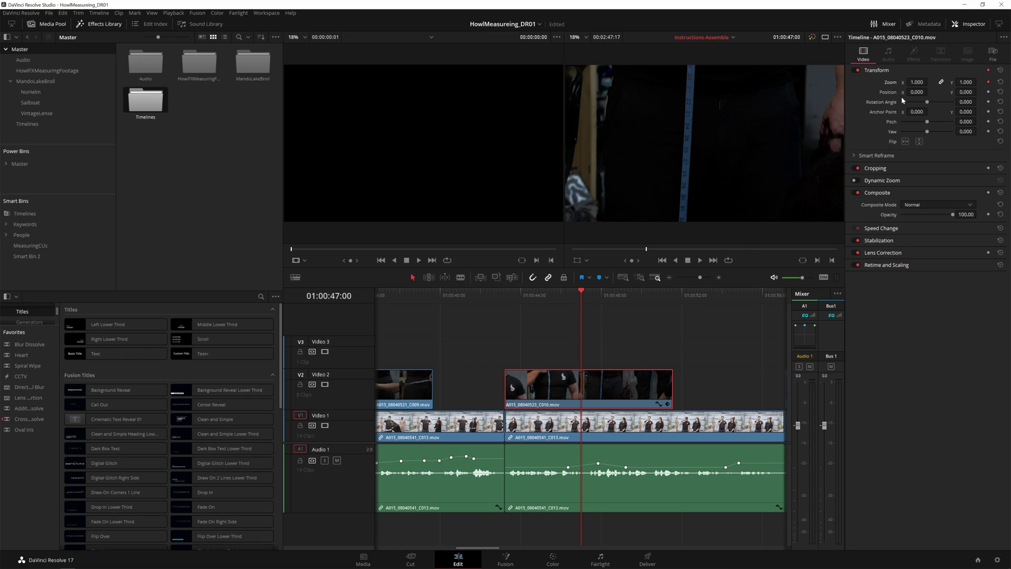
click(666, 404)
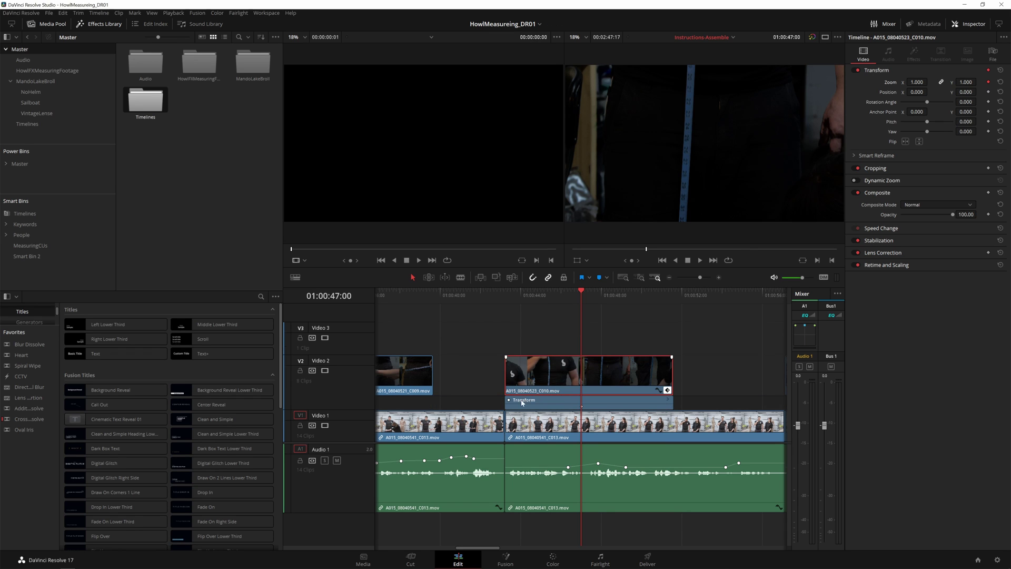
drag(581, 406, 536, 407)
drag(966, 82, 984, 82)
drag(581, 406, 603, 406)
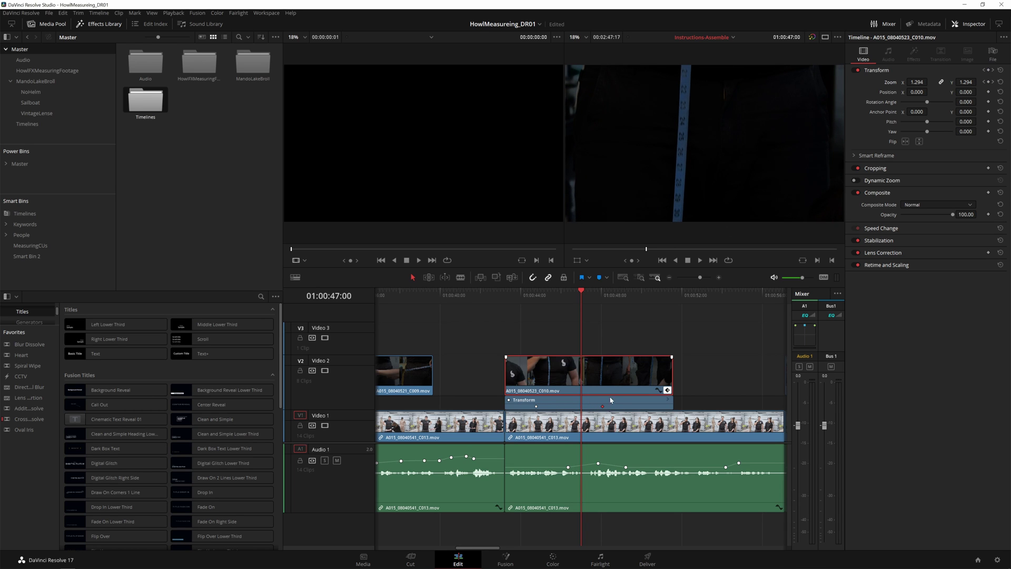
click(657, 390)
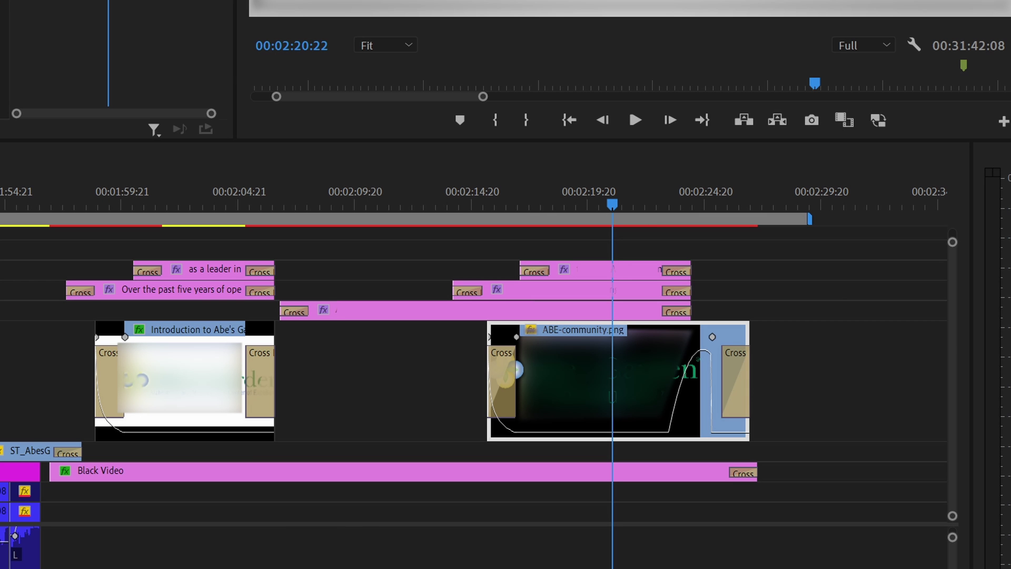
Switch to Premiere Pro, show the effect controls for ABE-community.png, and reshape the velocity of its last Position keyframe
key(shift+5)
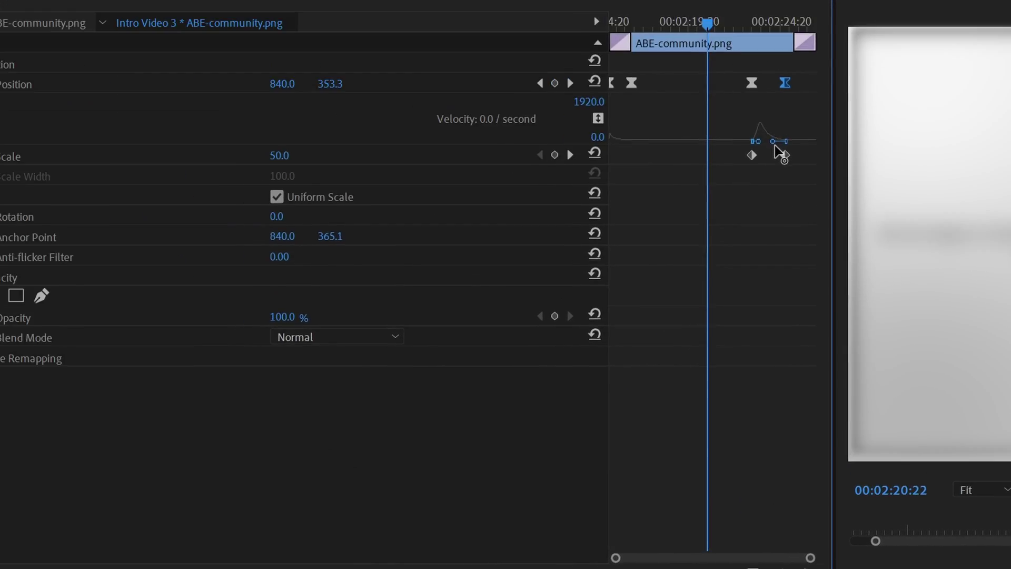
mouse_move(875, 220)
mouse_down()
mouse_move(859, 215)
mouse_move(863, 225)
mouse_up()
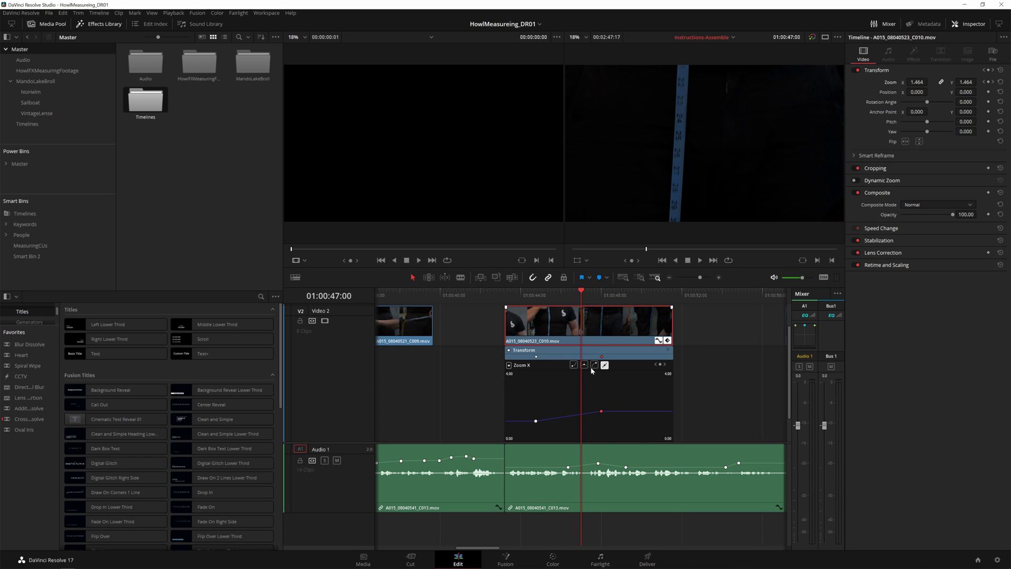
Smooth the Zoom X curve by easing into the second keyframe and easing out of the first
click(595, 365)
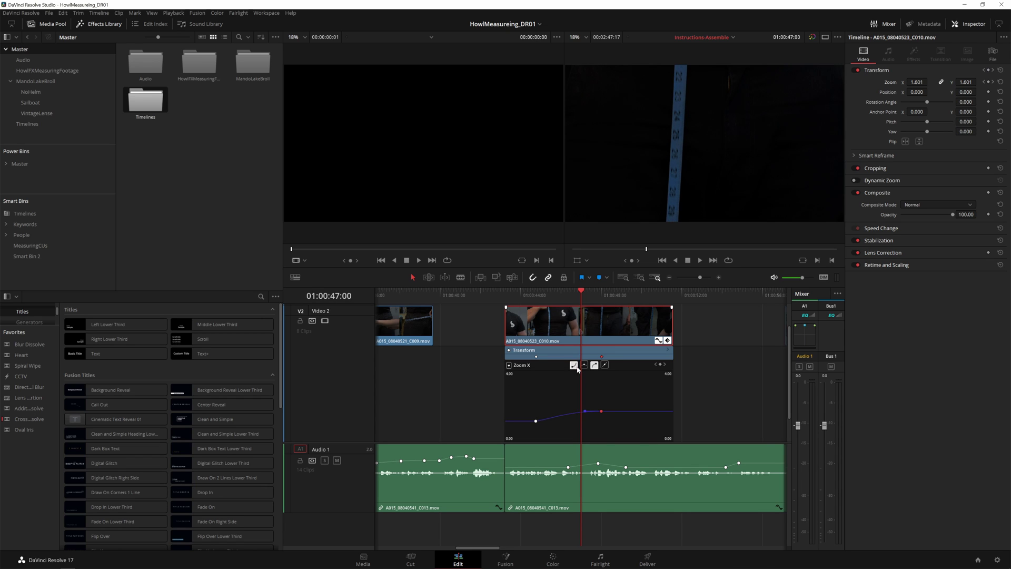
click(536, 421)
click(572, 364)
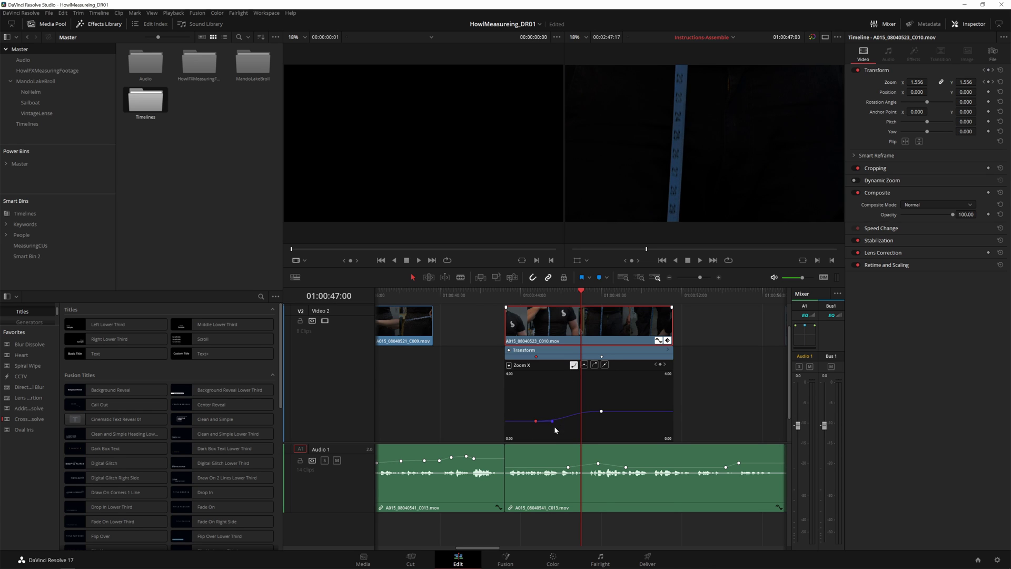
Raise both Zoom X keyframes on the curve, adjust the second keyframe's easing handle, and deselect the clip
drag(553, 429, 601, 402)
mouse_move(603, 411)
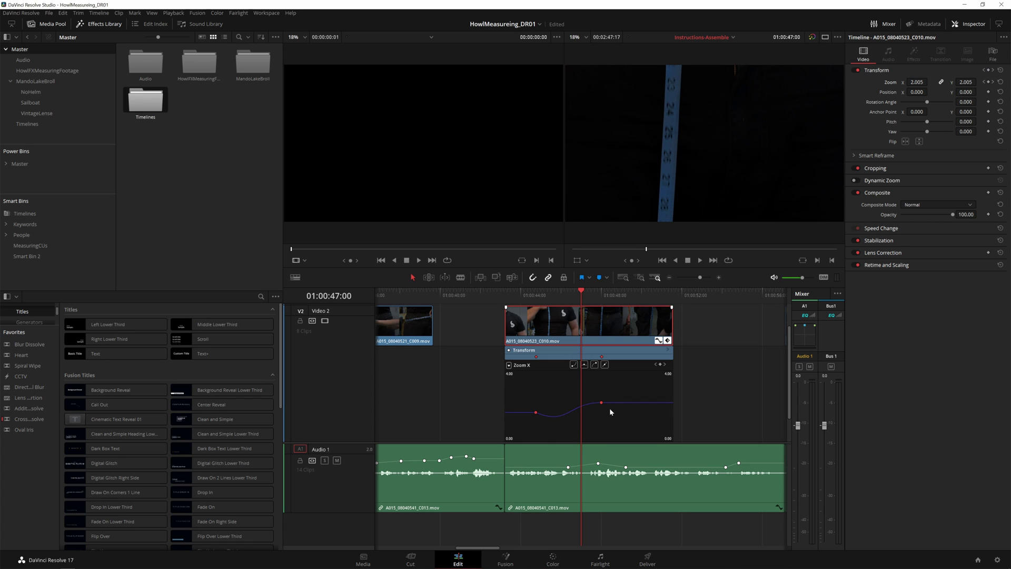
double_click(586, 401)
drag(585, 402, 590, 399)
click(691, 375)
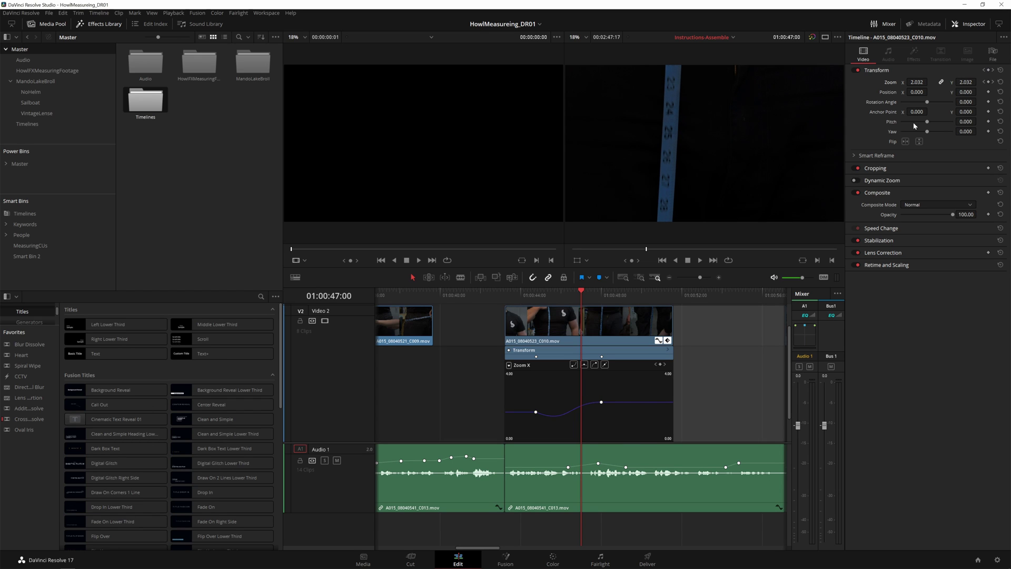
Keyframe the clip's Position X and add a lower keyframe past the playhead on the Position X curve
click(988, 92)
drag(581, 406, 562, 395)
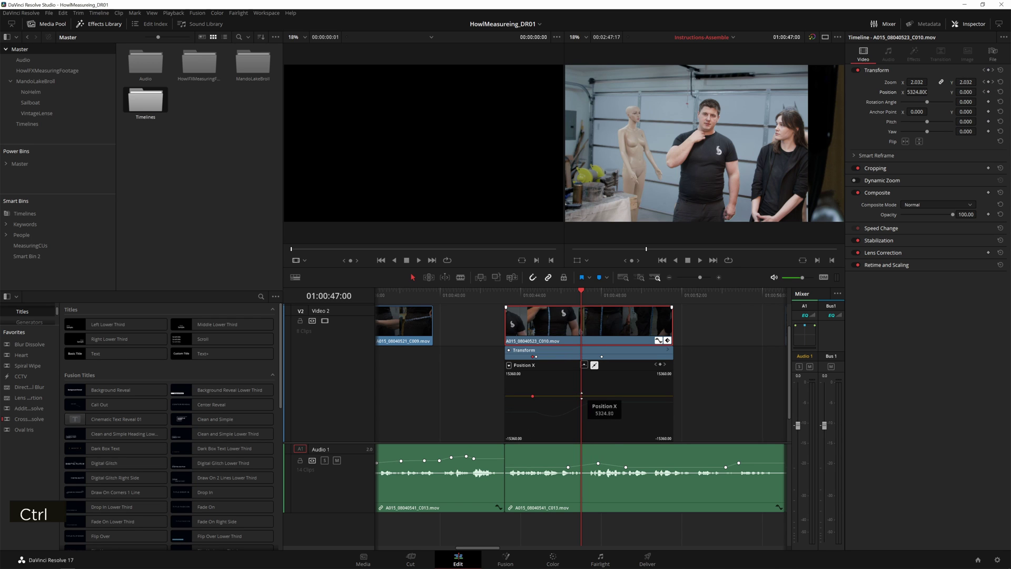
ctrl+click(619, 412)
drag(619, 412, 618, 410)
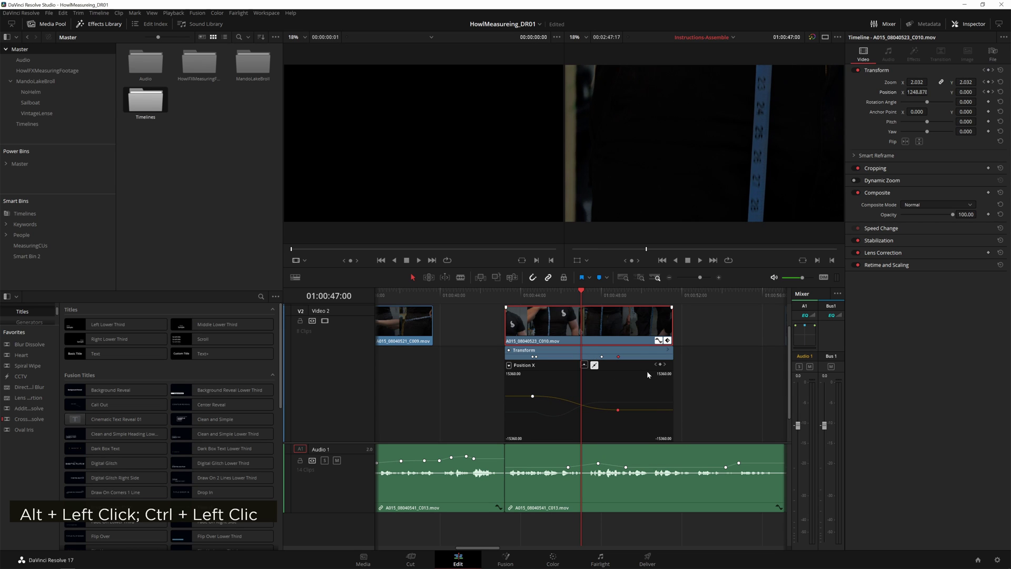
Display the cropping Softness curve for the clip, and collapse its curve and keyframe editors on the timeline
click(509, 364)
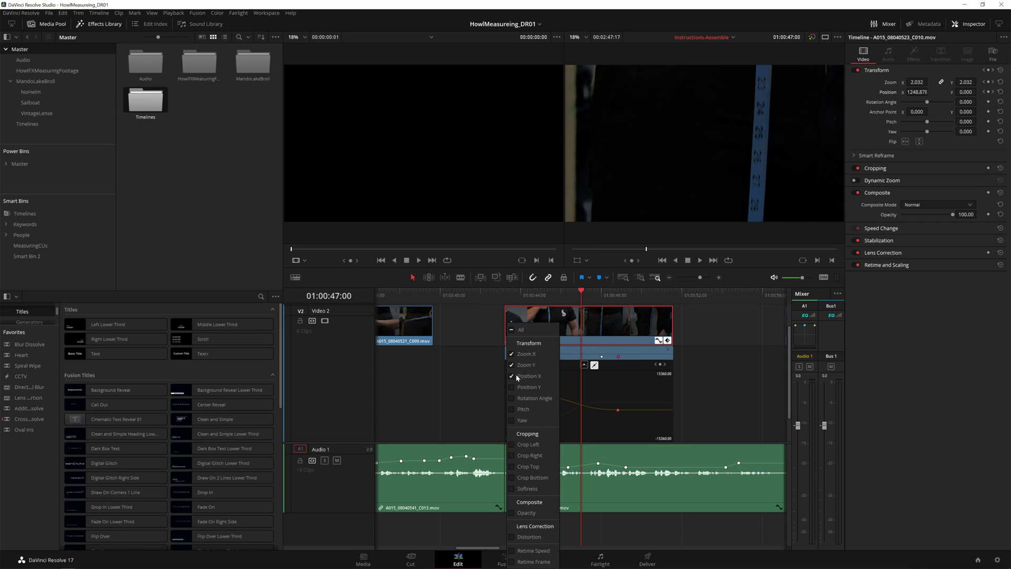
click(521, 488)
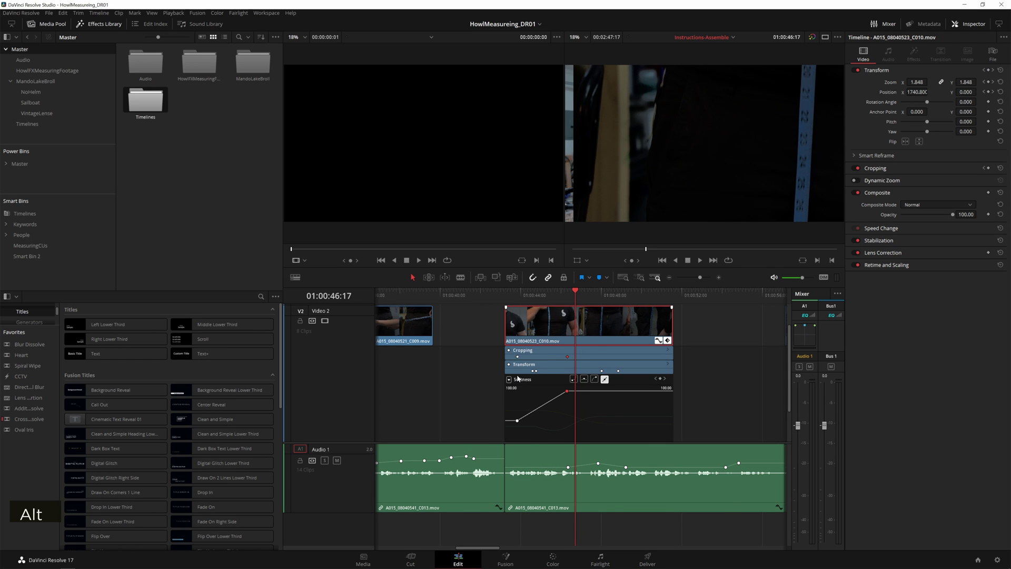
scroll(521, 394, down, 5)
scroll(519, 392, up, 2)
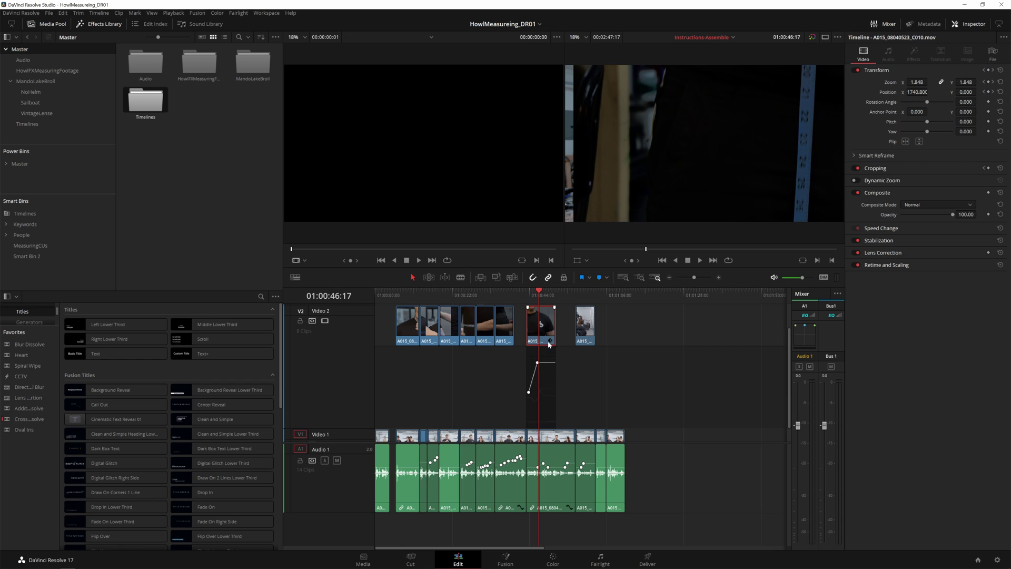
scroll(630, 345, up, 2)
click(599, 340)
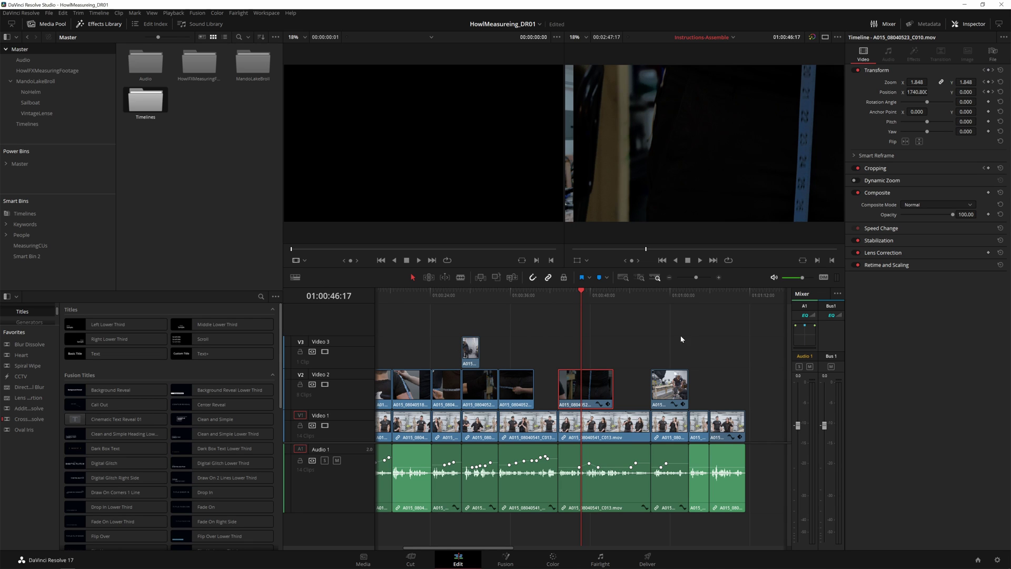
Switch to trim editing, select the last Video 1 edit point at 01:01:05:23, and play around the cut
click(706, 292)
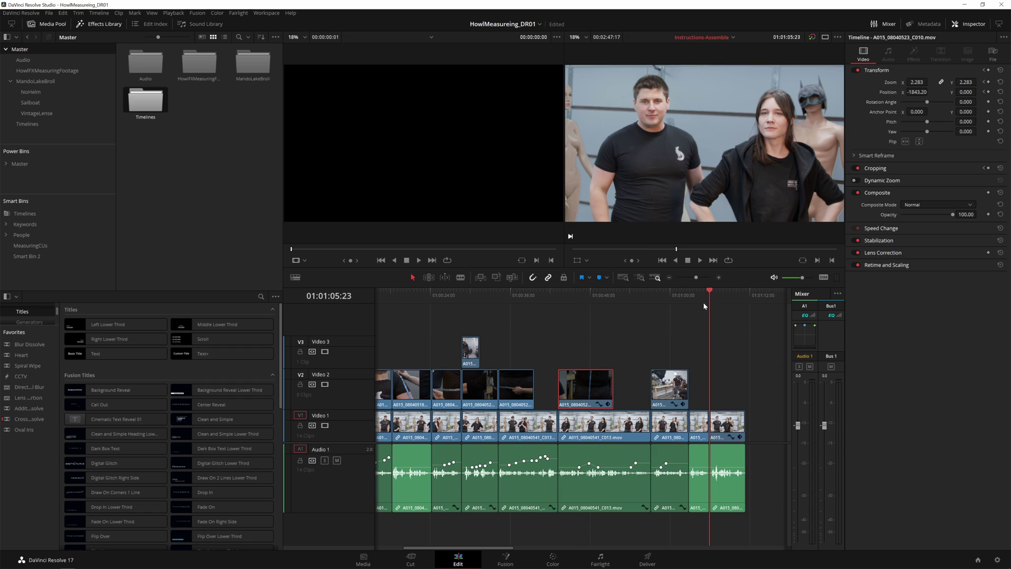
click(430, 280)
middle_click(722, 384)
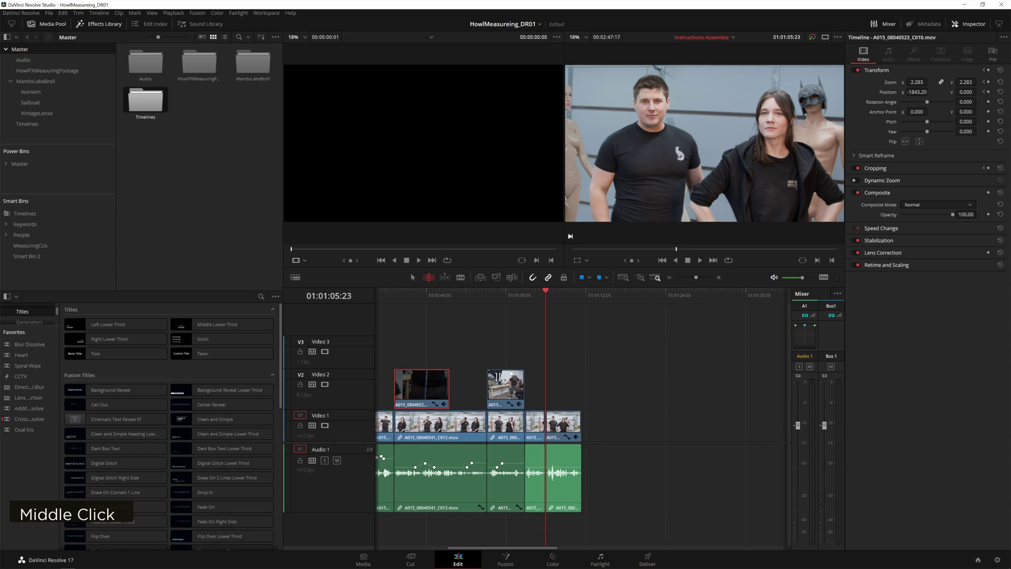
alt+scroll(498, 377, up, 3)
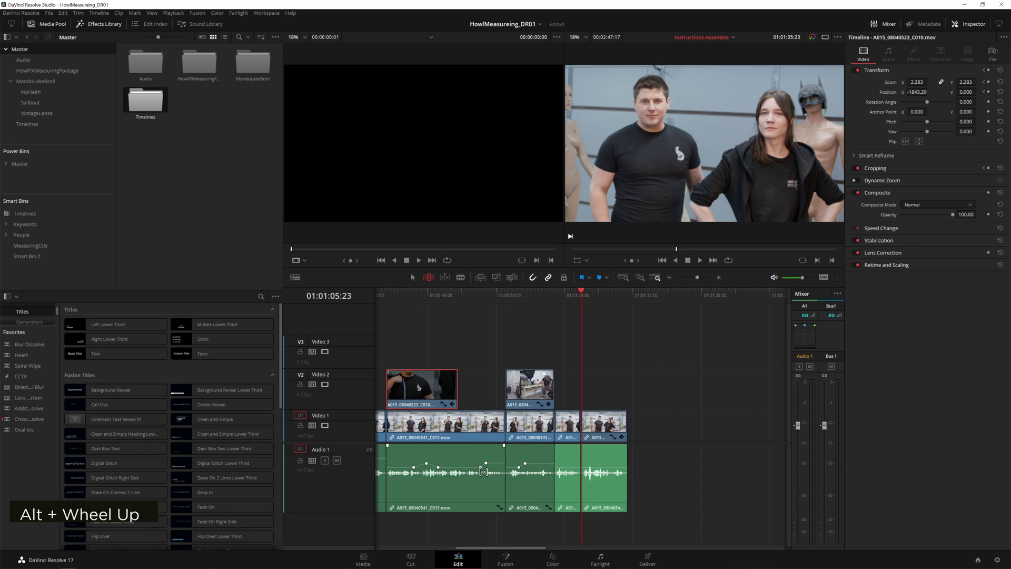
click(581, 422)
key(slash)
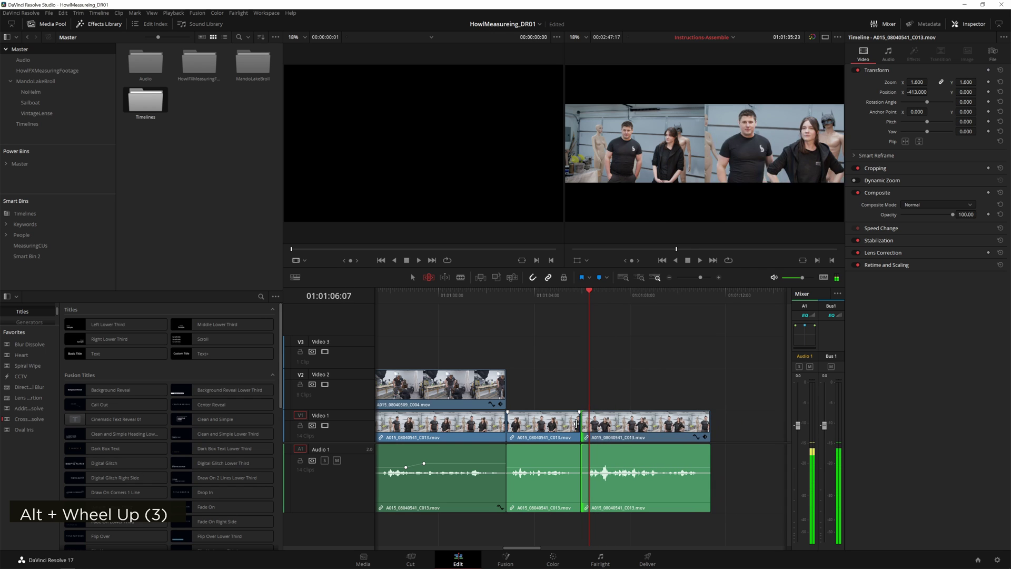
mouse_move(575, 423)
mouse_down()
mouse_move(552, 422)
mouse_move(579, 423)
mouse_up()
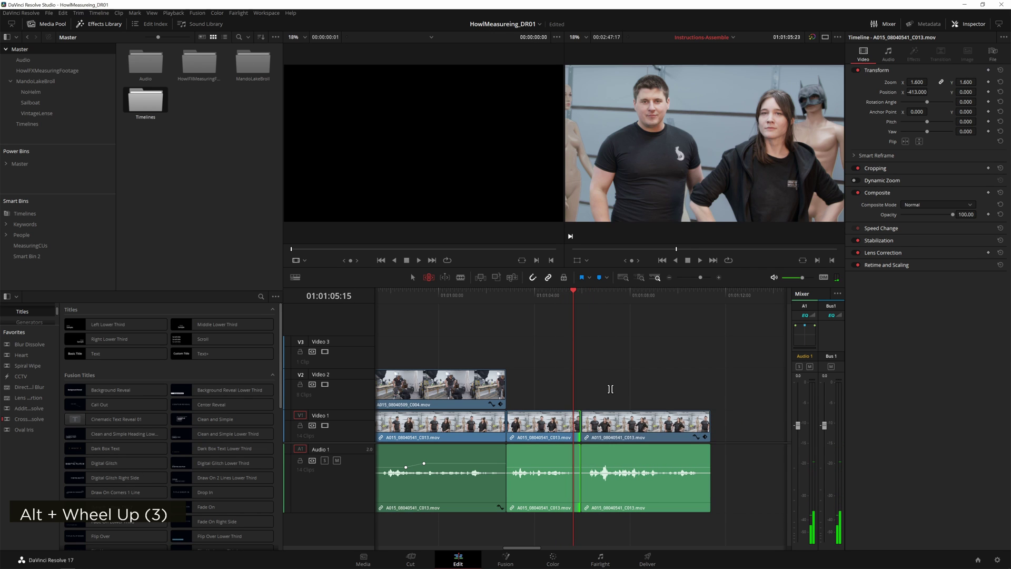
Jump forward through the following edit points and return to the last Video 1 cut at 01:01:05:23
key(Down)
key(Down)
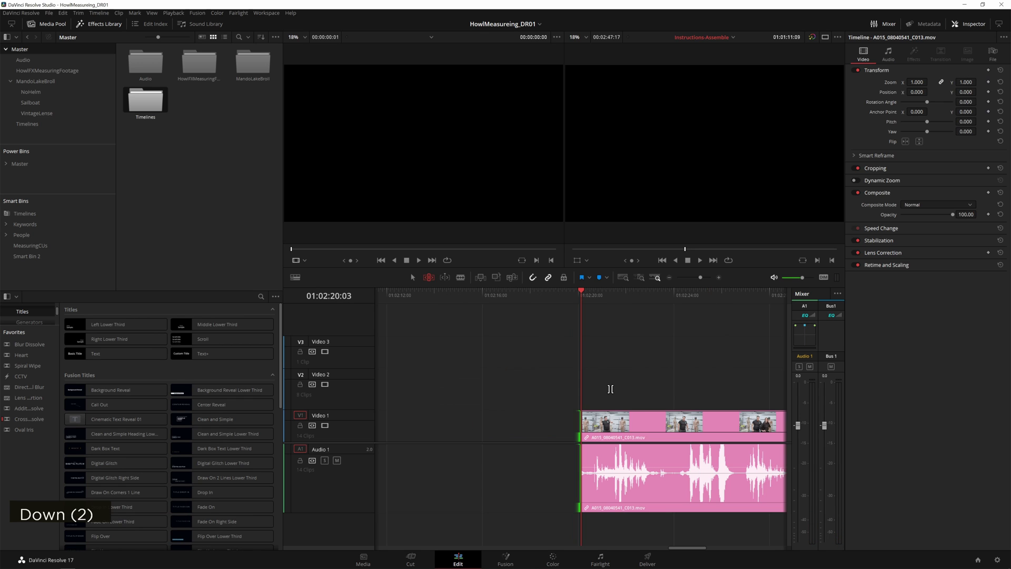
key(Up)
key(Delete)
key(Up)
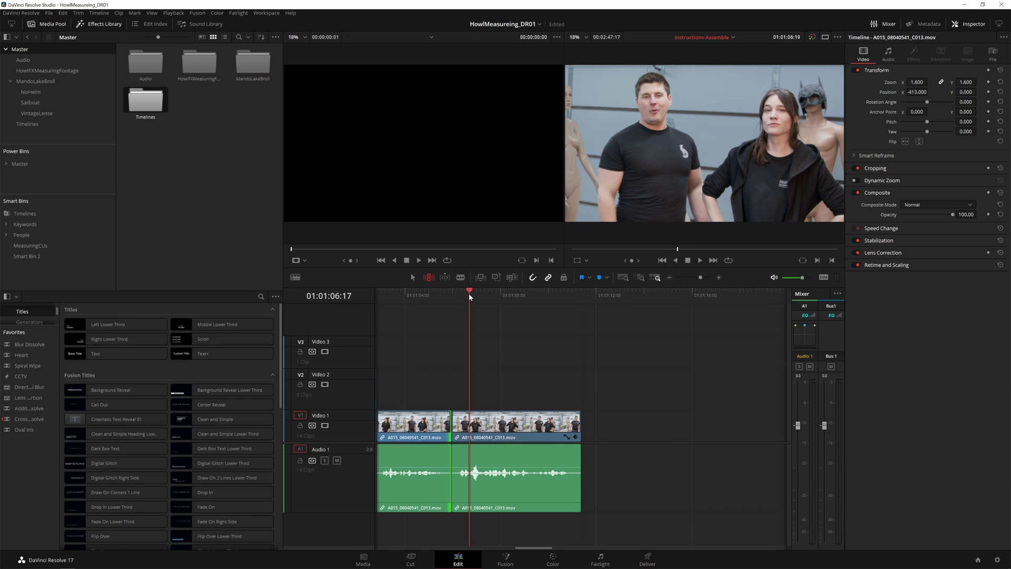
key(Up)
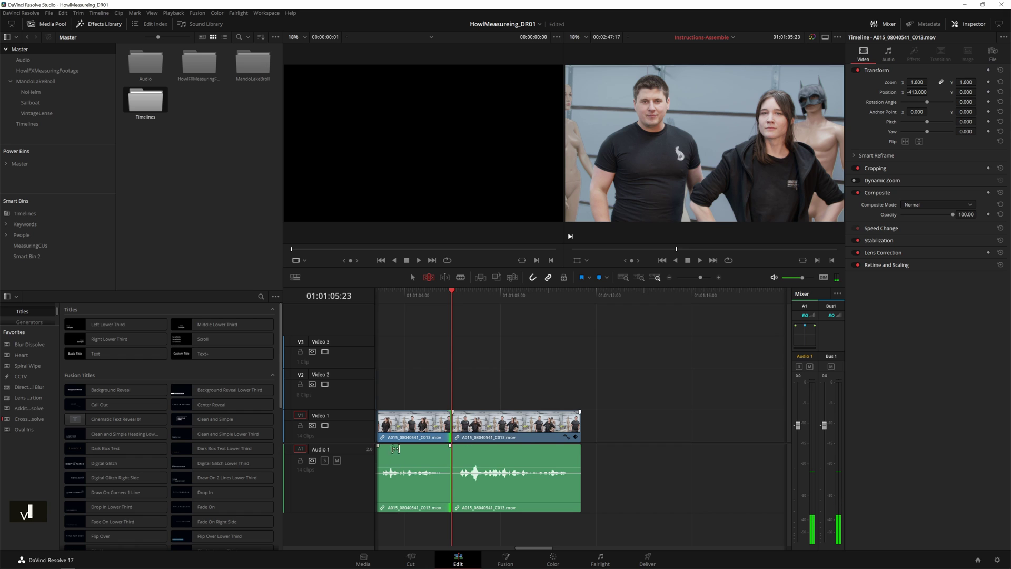
scroll(396, 449, up, 3)
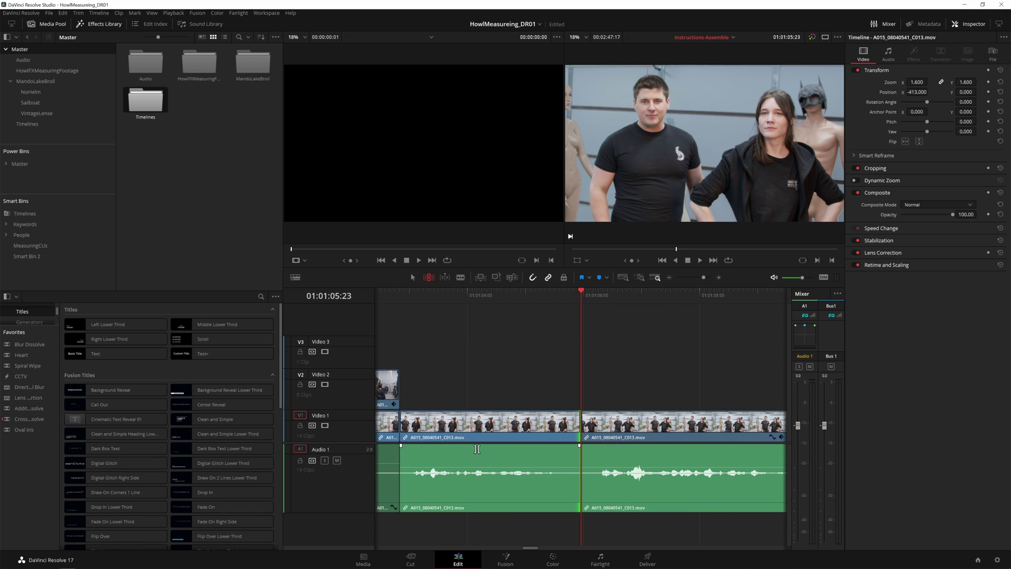
Switch the edit selection to the incoming side of the cut and ripple its start back and forth frame by frame
key(u)
key(u)
key(l)
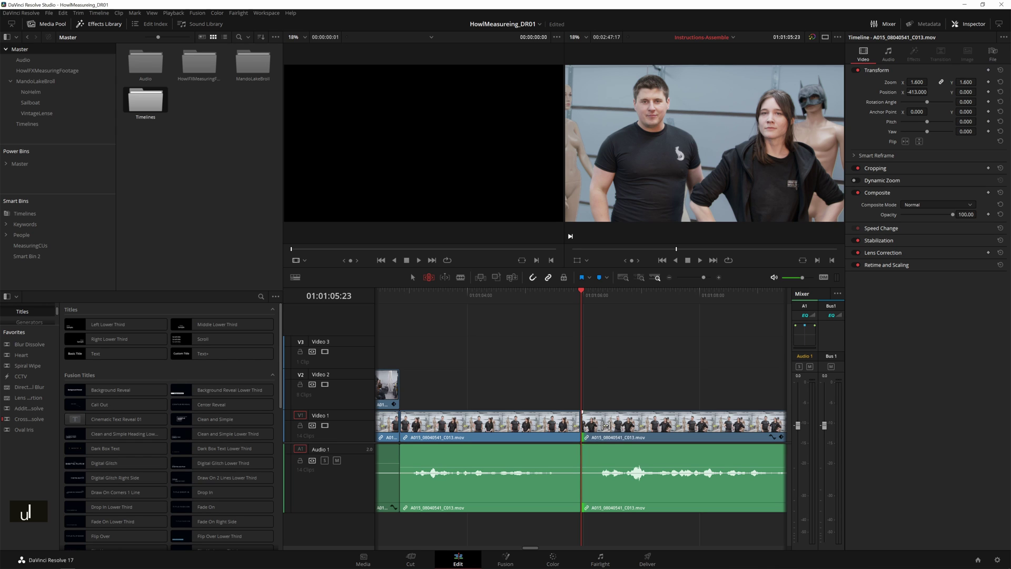
key(period)
key(period)
key(period)
key(period)
key(comma)
key(comma)
key(comma)
key(comma)
key(comma)
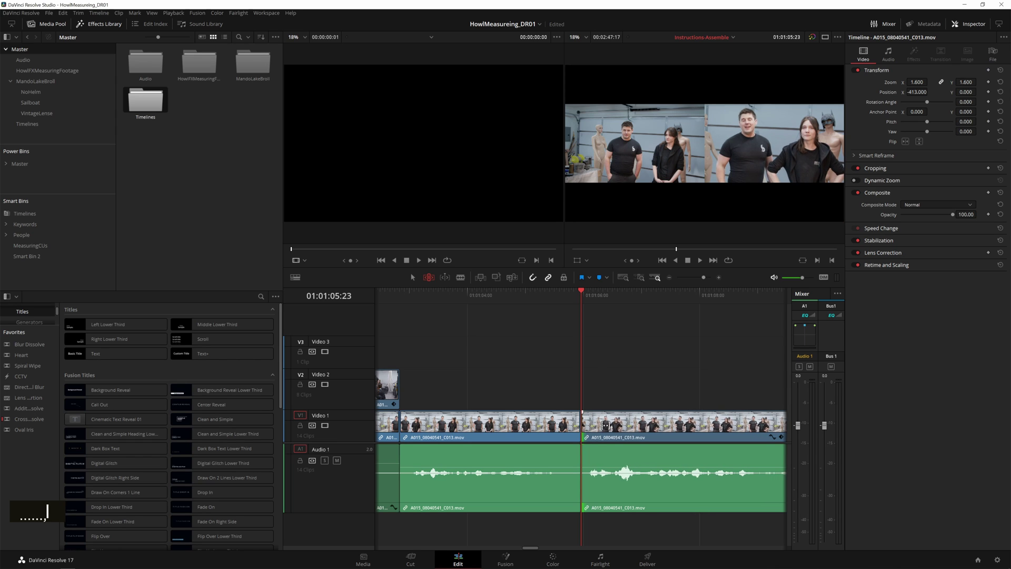
key(period)
key(period)
key(period)
key(period)
key(period)
key(comma)
key(comma)
key(comma)
key(comma)
key(comma)
key(comma)
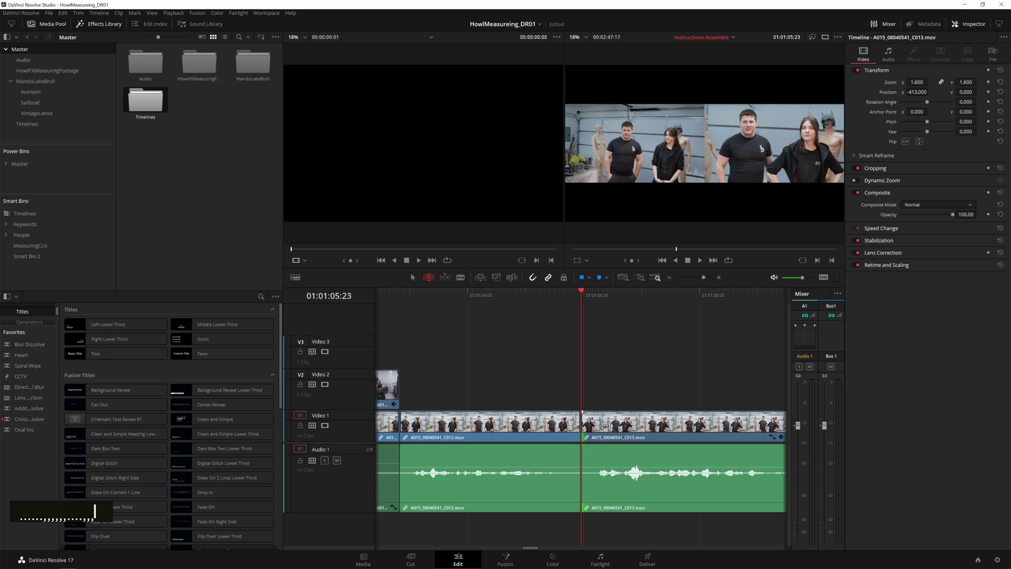
key(period)
Ripple the incoming clip's start back and forth in multi-frame nudges
key(shift+period)
key(shift+period)
key(shift+comma)
key(shift+comma)
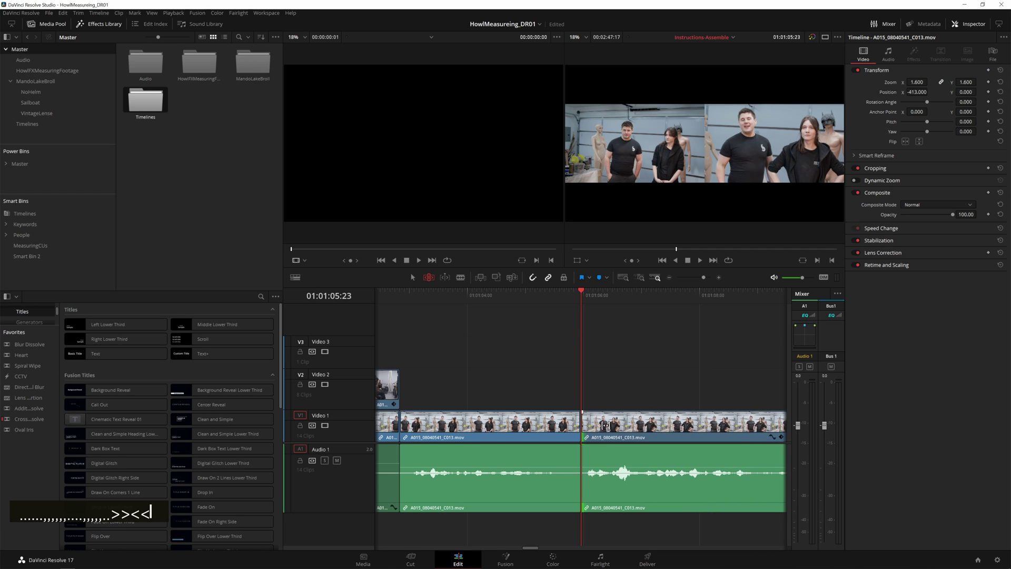
key(shift+comma)
key(shift+period)
key(shift+period)
key(shift+comma)
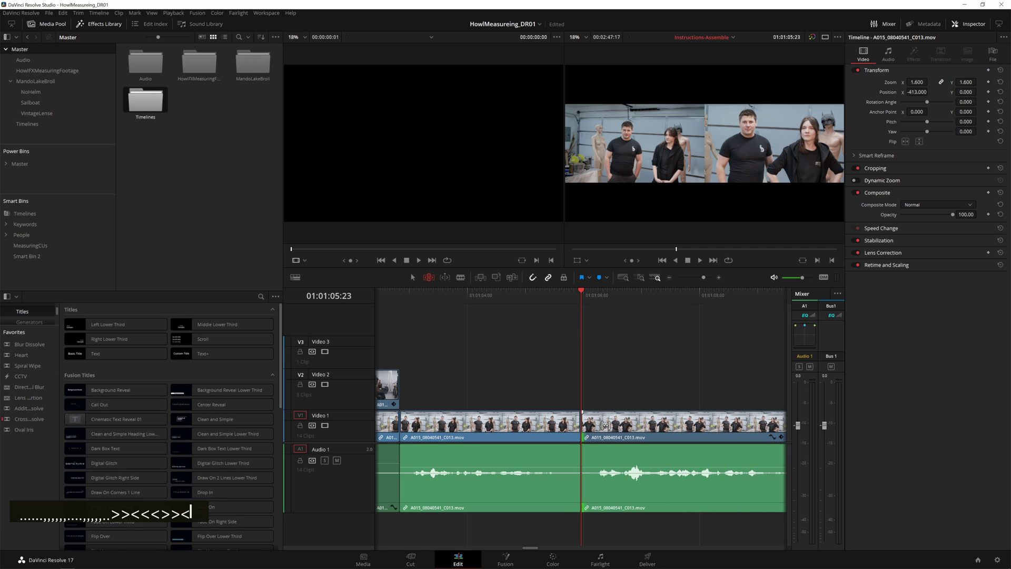
Switch the selected side of the cut, trim the outgoing clip shorter in multi-frame nudges, and nudge the edit forward frame by frame
key(u)
key(shift+comma)
key(shift+comma)
key(period)
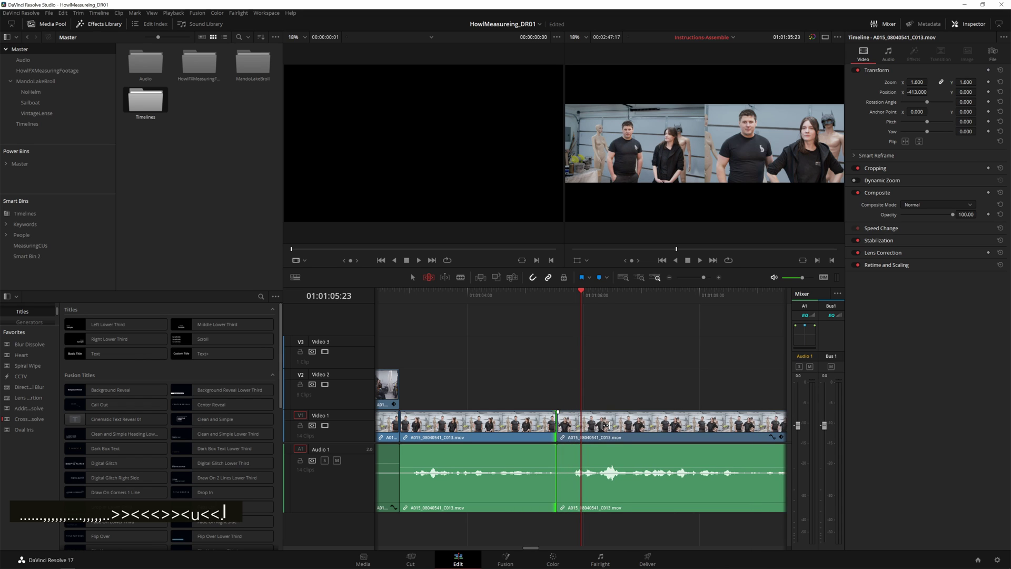
key(period)
key(u)
key(u)
key(period)
key(period)
key(period)
key(period)
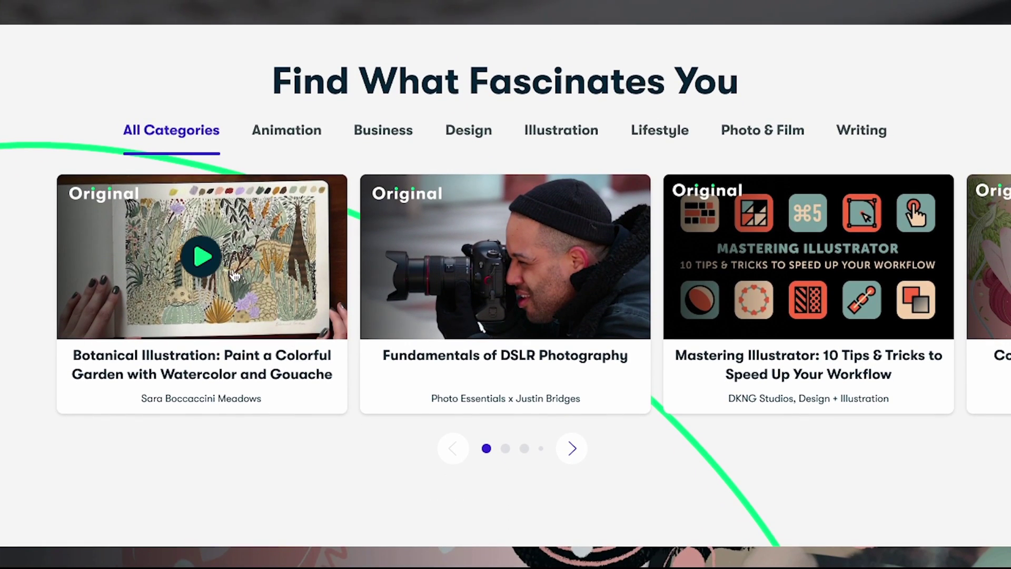
Switch to Skillshare, open the Botanical Illustration watercolor and gouache class, and view its description
click(201, 253)
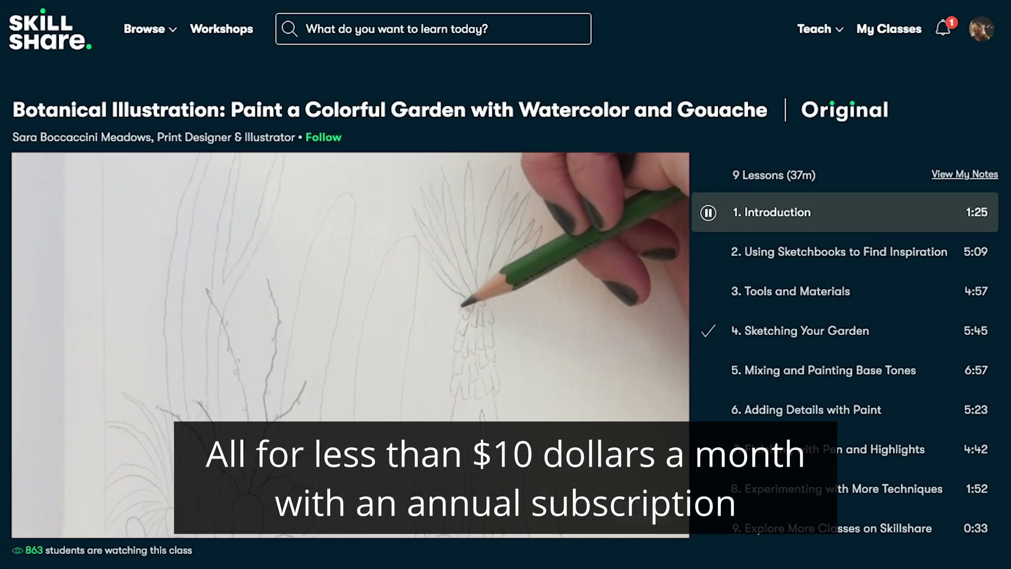
scroll(506, 285, down, 8)
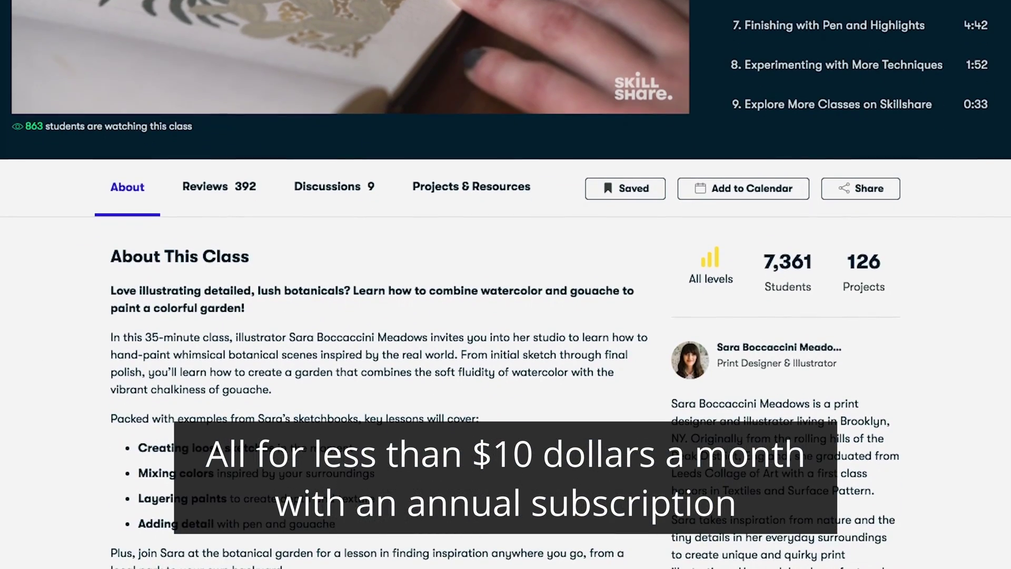
View the class's reviews and discussions, and look through its project description and the student projects gallery
click(219, 187)
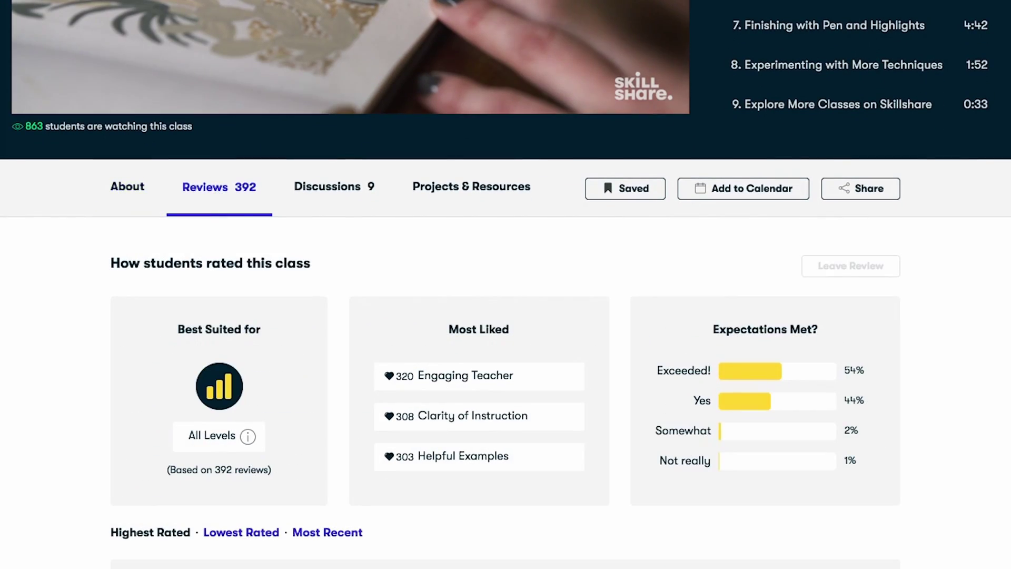
click(330, 203)
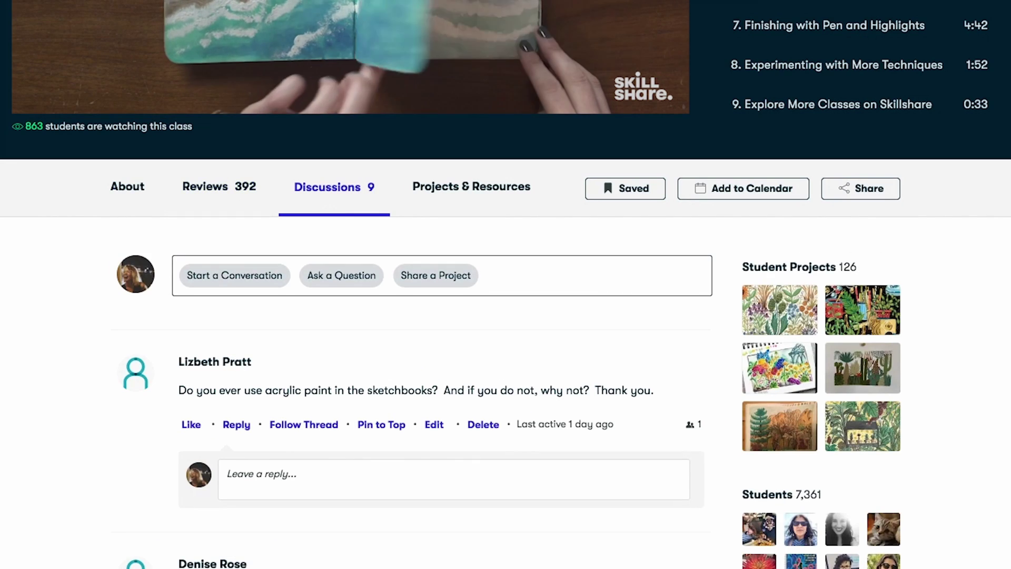
click(471, 187)
scroll(505, 285, down, 1)
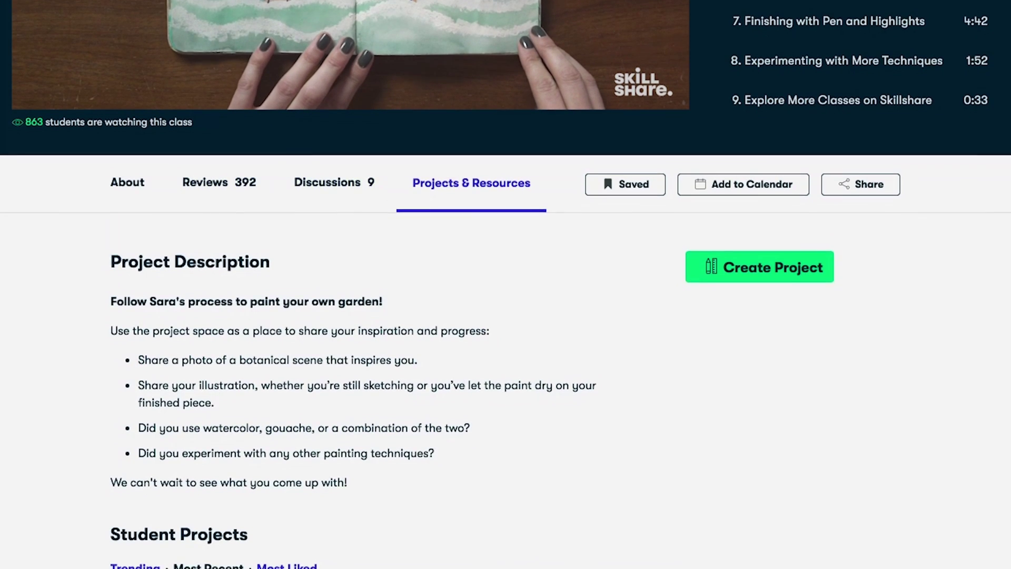
scroll(505, 284, down, 6)
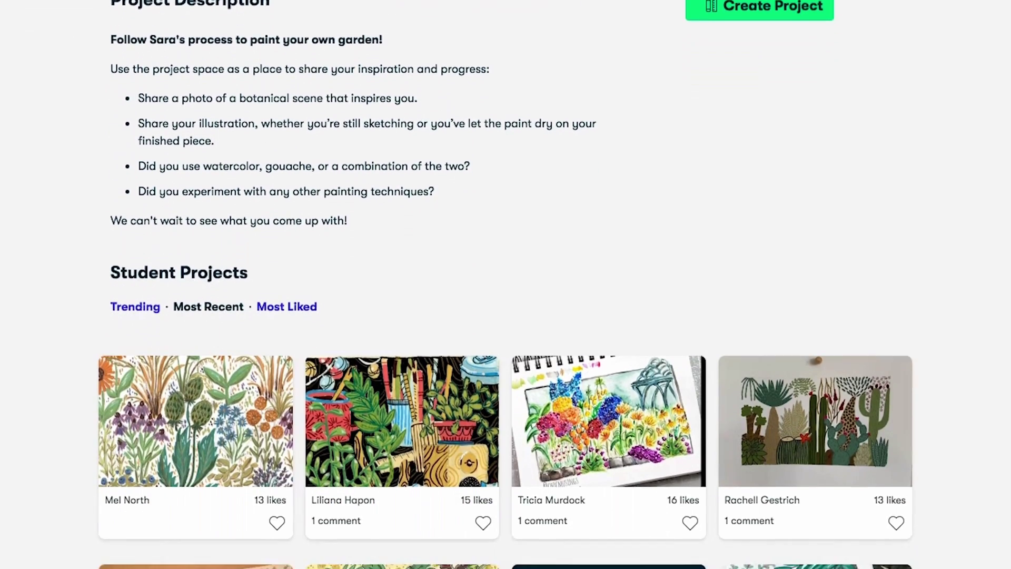
scroll(506, 284, down, 7)
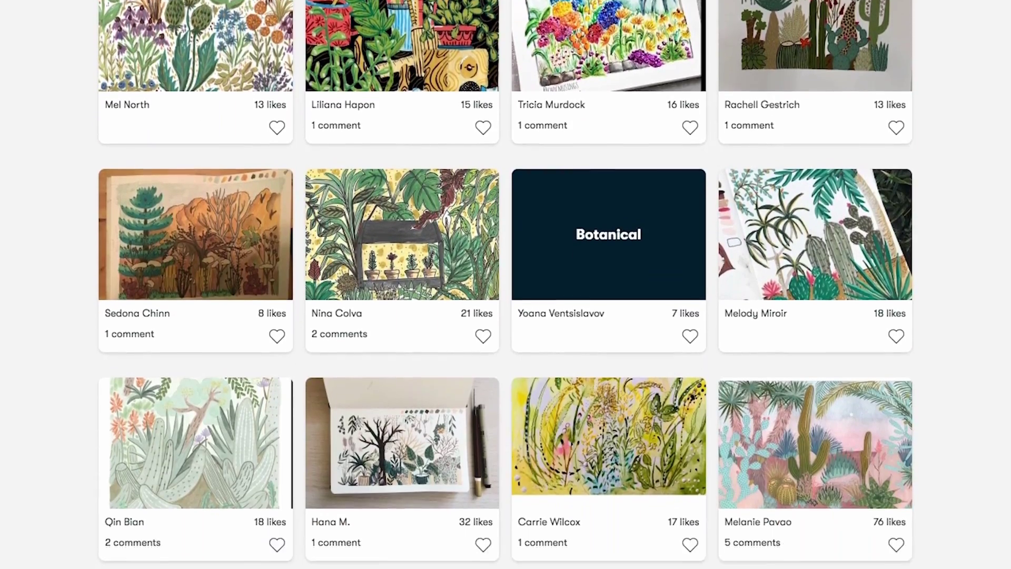
scroll(506, 284, down, 2)
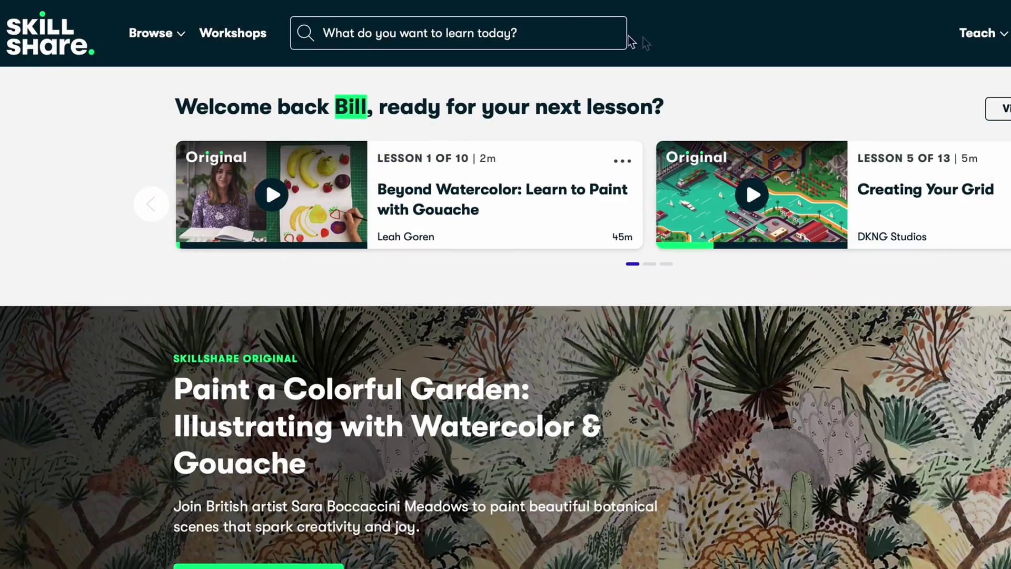
Search Skillshare for Logo Design and open the class Logo Design with Draplin: Secrets of Shape, Type and Color
click(588, 30)
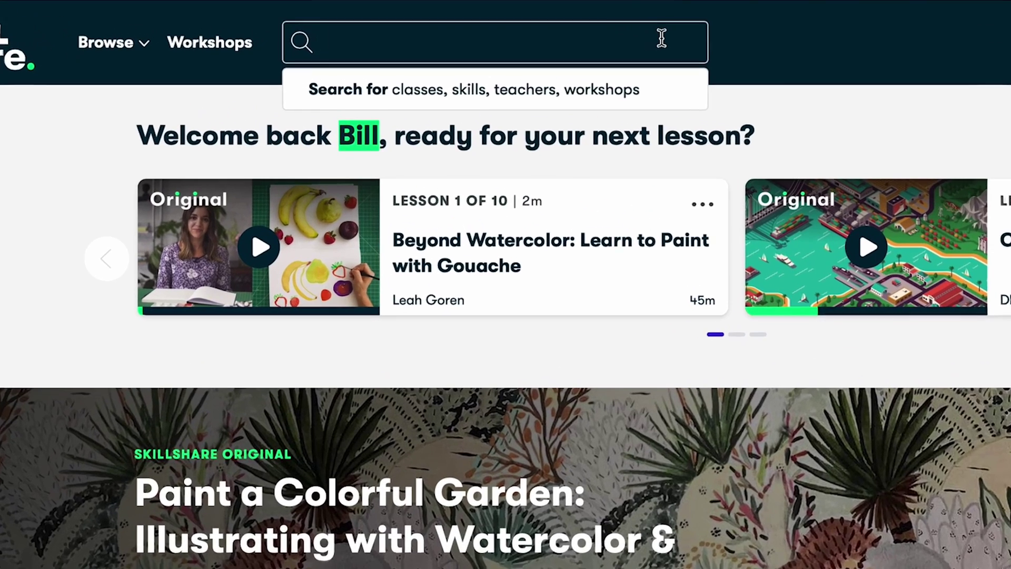
text(Logo Design)
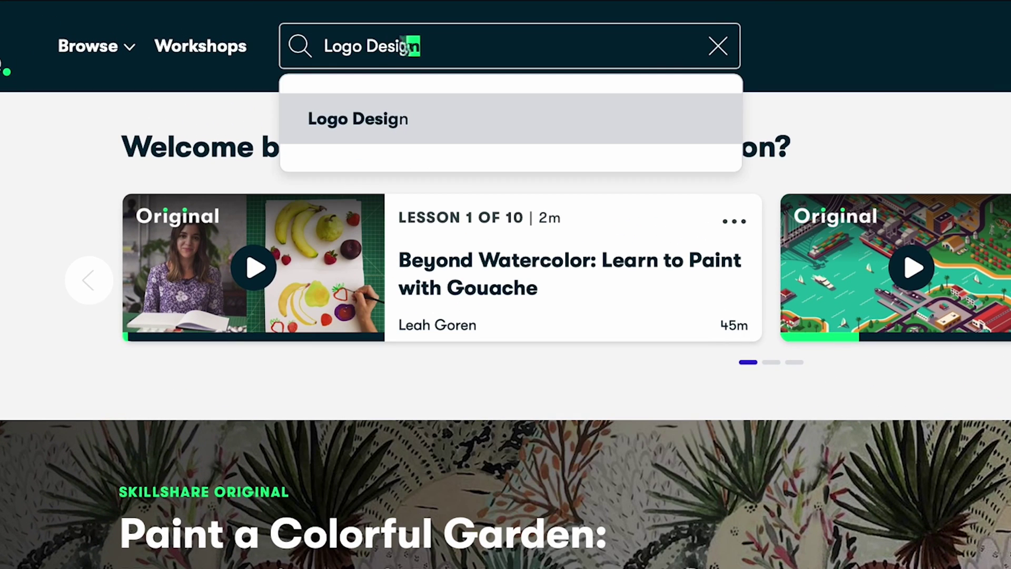
click(447, 118)
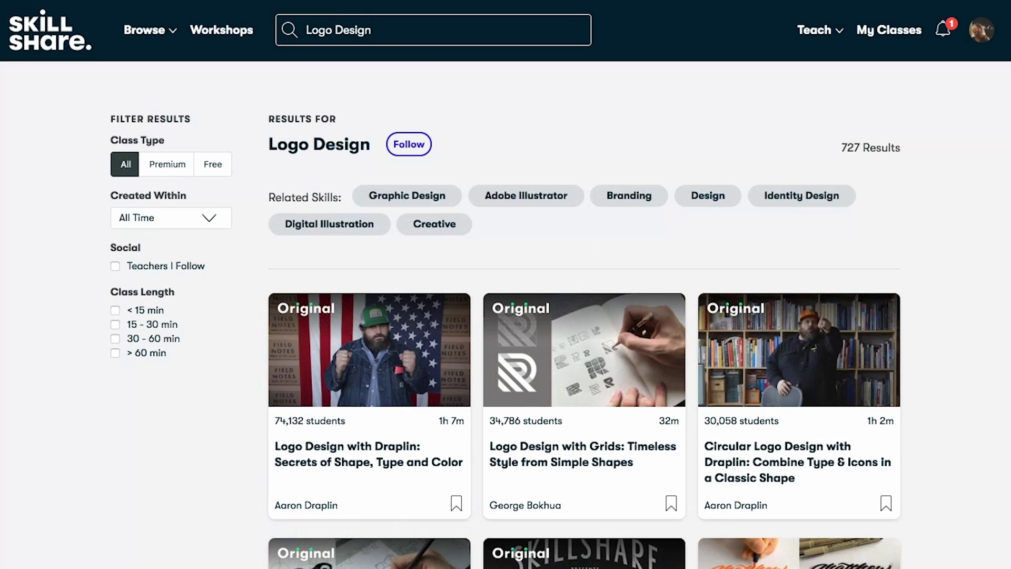
click(361, 463)
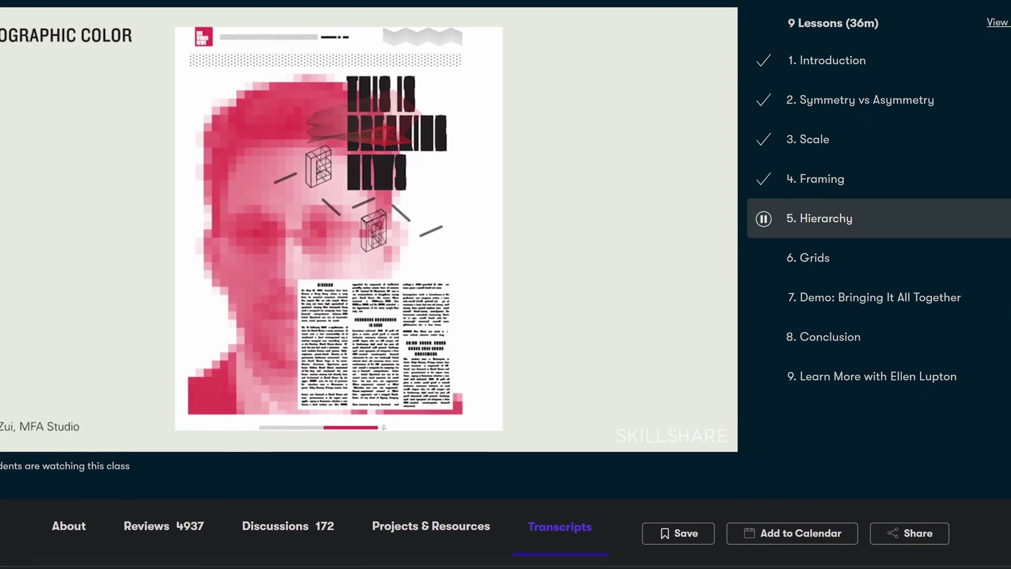
Read through the transcript of the Hierarchy lesson
scroll(505, 284, down, 5)
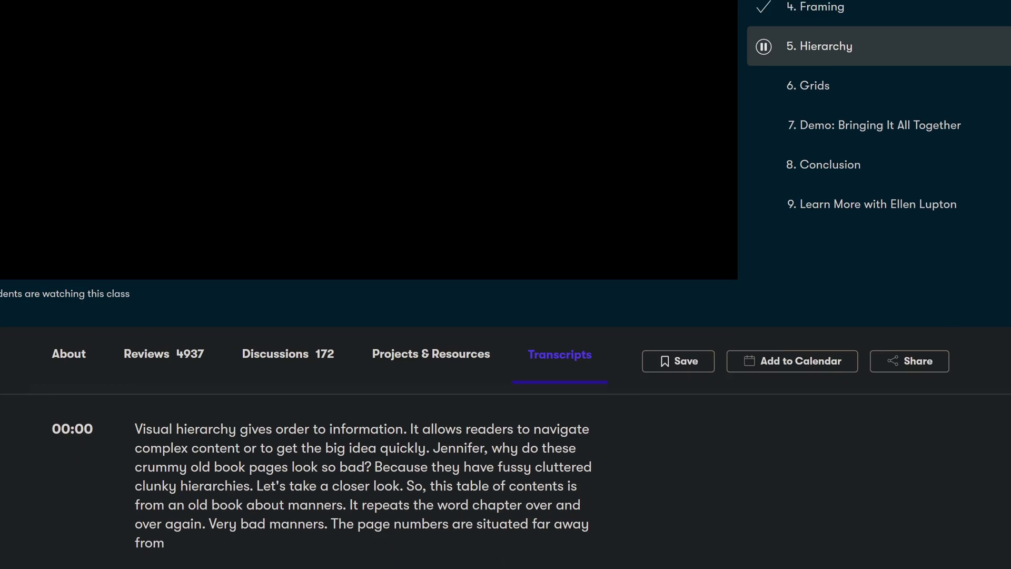
scroll(505, 284, down, 5)
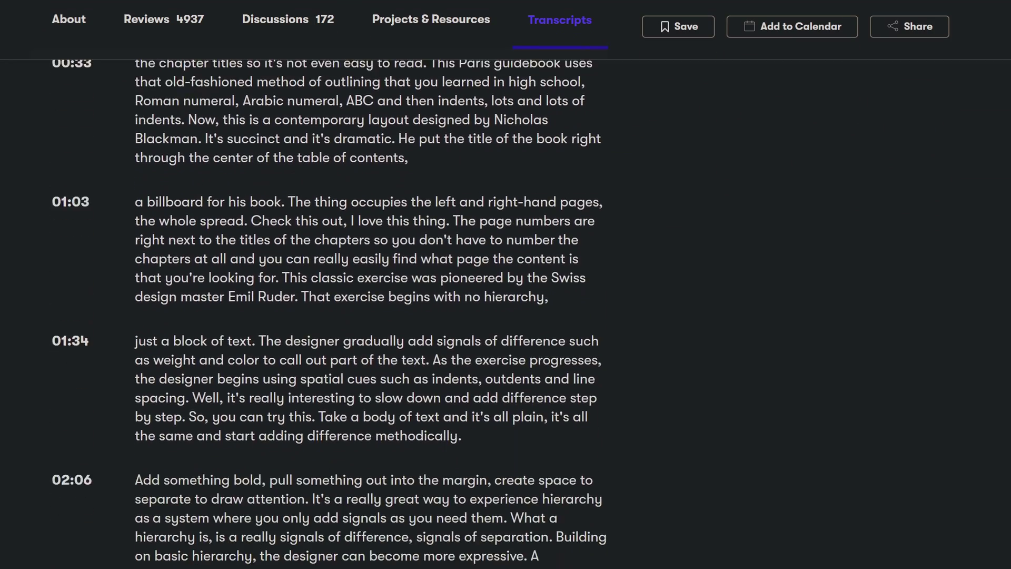